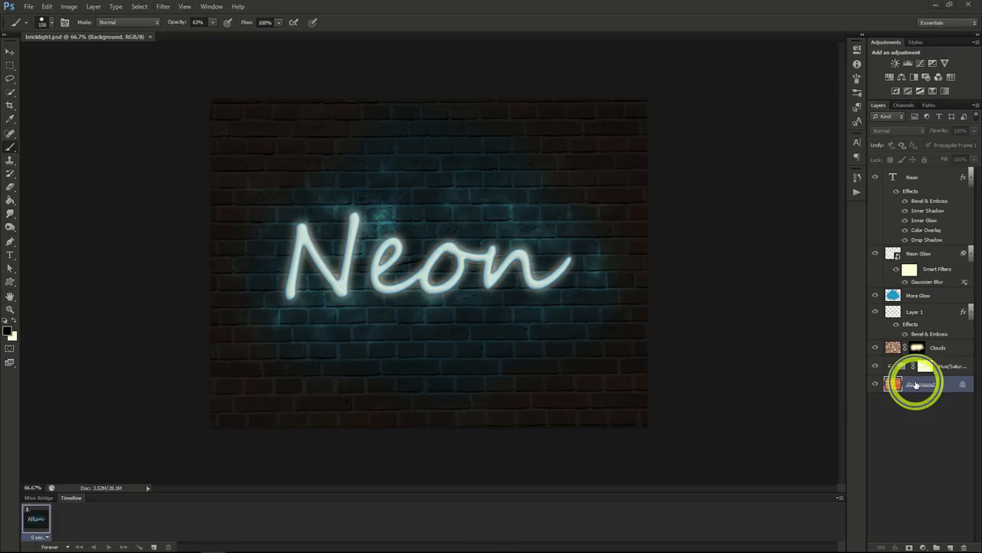
- Duplicate the brick Background layer into a new document
{"action": "right_click", "coordinate": [916, 384]}
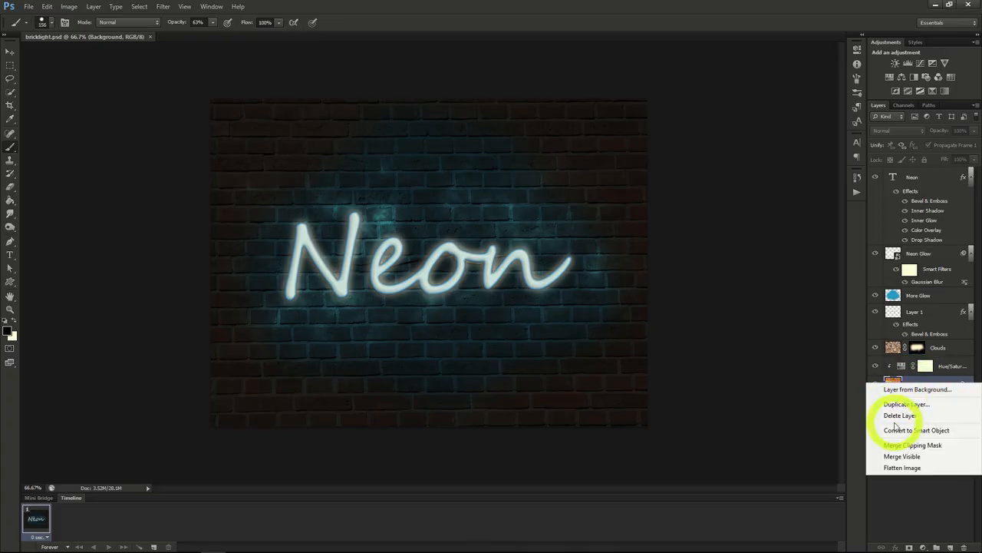
{"action": "left_click", "coordinate": [917, 406]}
{"action": "left_click", "coordinate": [491, 206]}
{"action": "left_click", "coordinate": [470, 224]}
{"action": "left_click", "coordinate": [597, 167]}
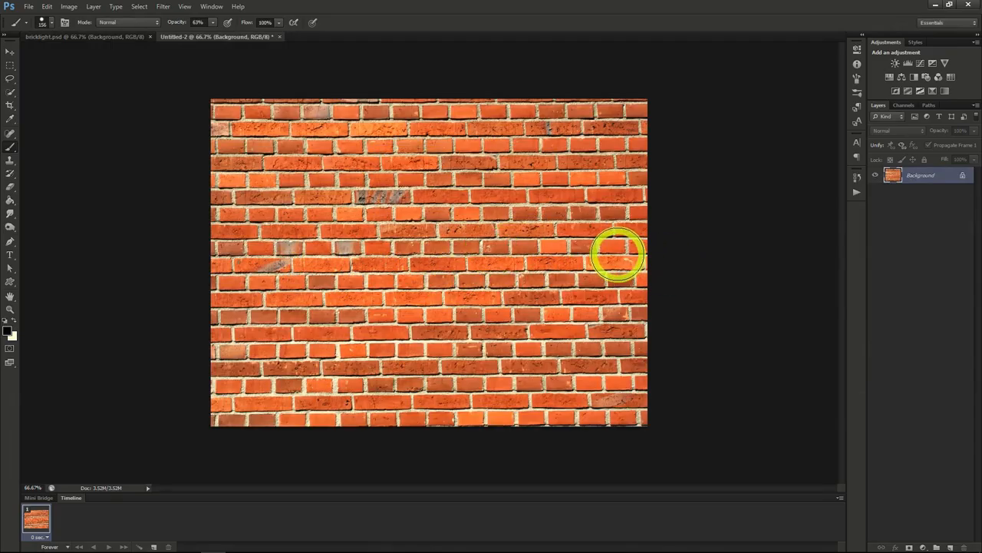
- Add the text "Neon" in Segoe Script over the brick wall and scale it to about 282 pt, centered on the wall
{"action": "left_click", "coordinate": [854, 144]}
{"action": "key", "text": "t"}
{"action": "left_click", "coordinate": [333, 267]}
{"action": "type", "text": "Neon"}
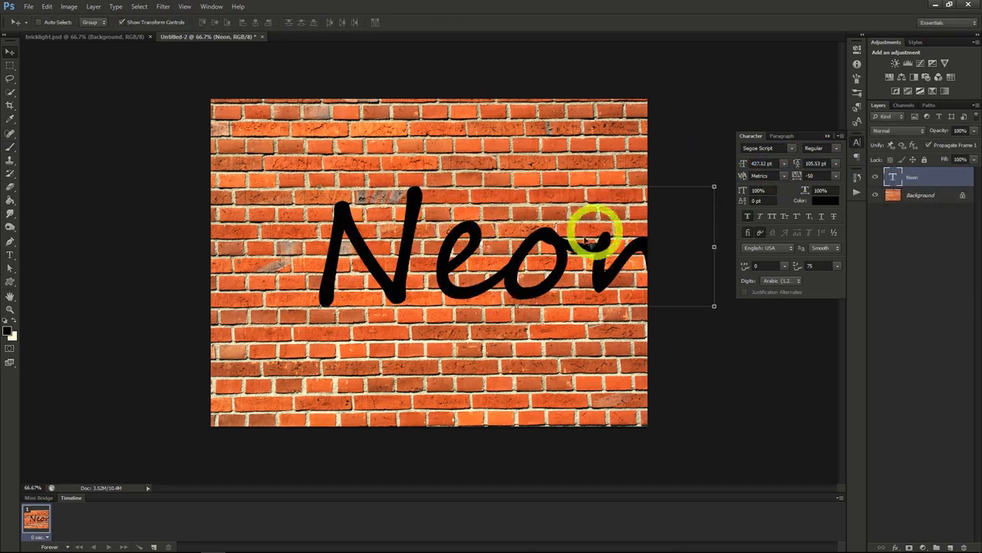
{"action": "left_click_drag", "start_coordinate": [559, 256], "coordinate": [504, 256]}
{"action": "left_click_drag", "start_coordinate": [743, 161], "coordinate": [544, 263]}
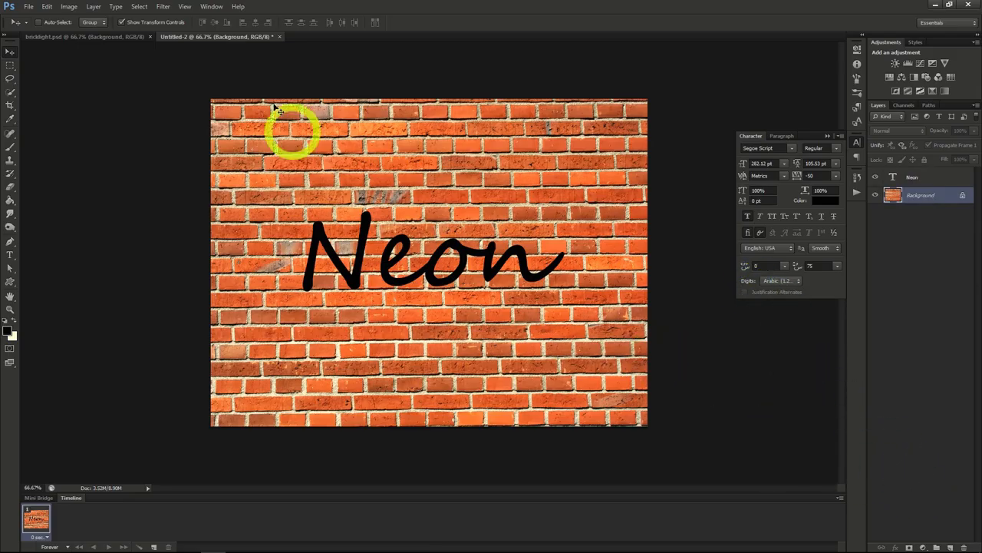
- Darken the brick background with a Hue/Saturation adjustment layer, setting Saturation to -70 and Lightness to -87
{"action": "left_click", "coordinate": [93, 7]}
{"action": "mouse_move", "coordinate": [120, 95]}
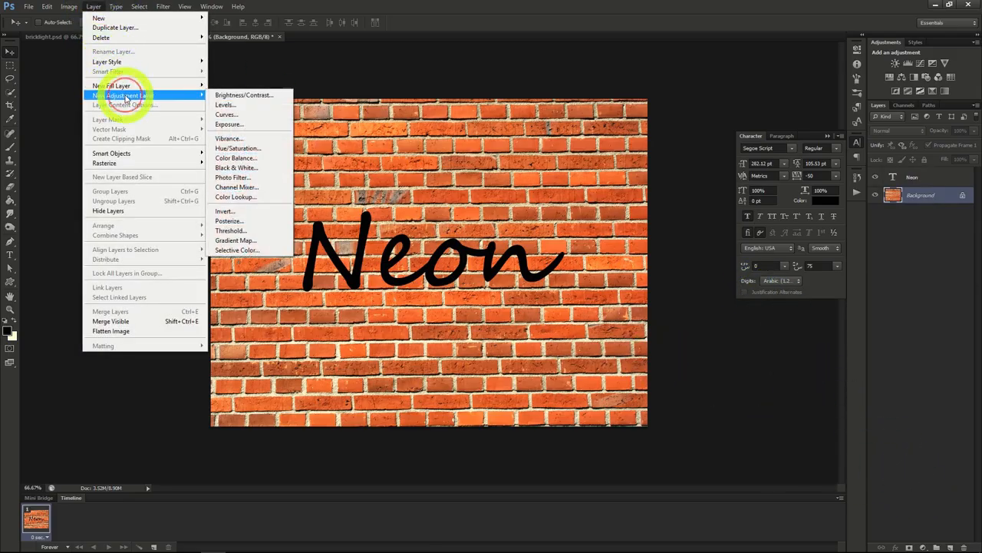
{"action": "left_click", "coordinate": [232, 148]}
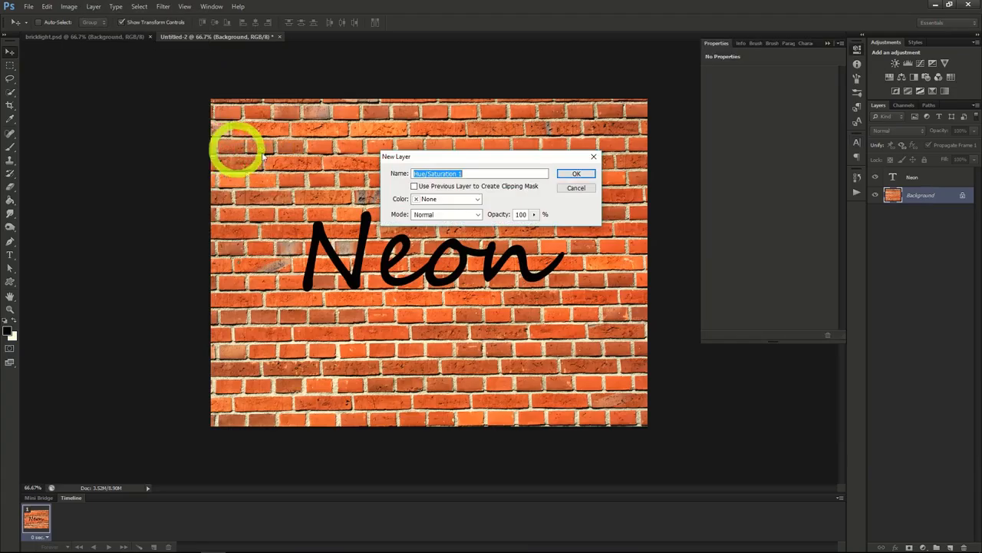
{"action": "left_click", "coordinate": [576, 174]}
{"action": "left_click_drag", "start_coordinate": [770, 138], "coordinate": [716, 157]}
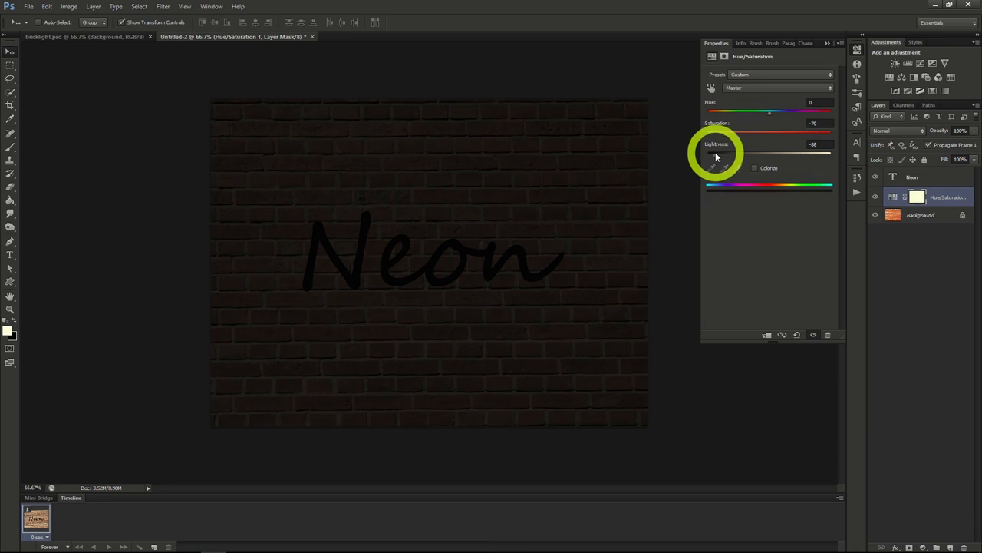
{"action": "left_click", "coordinate": [894, 198]}
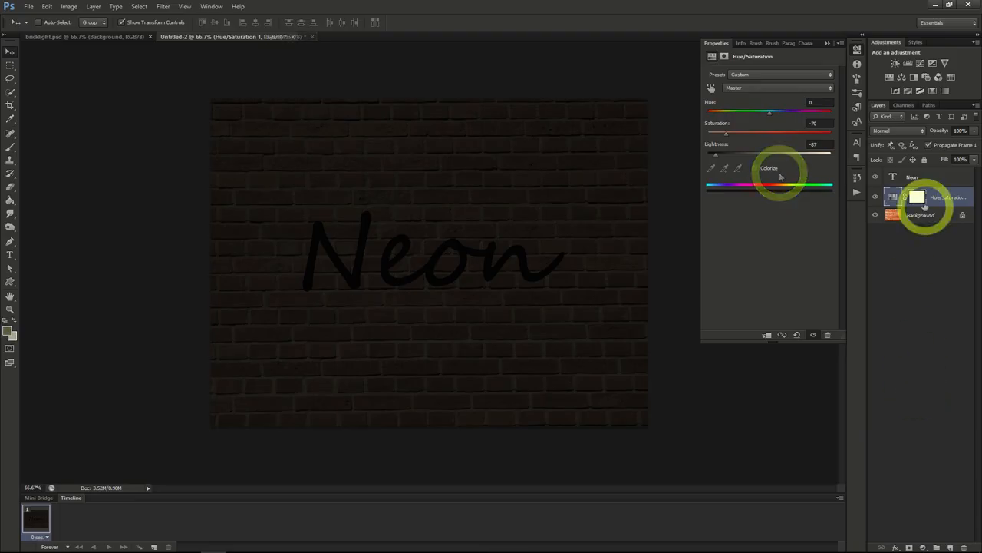
- Create a new layer above the Hue/Saturation adjustment and fill it with the Clouds render filter
{"action": "left_click", "coordinate": [950, 546]}
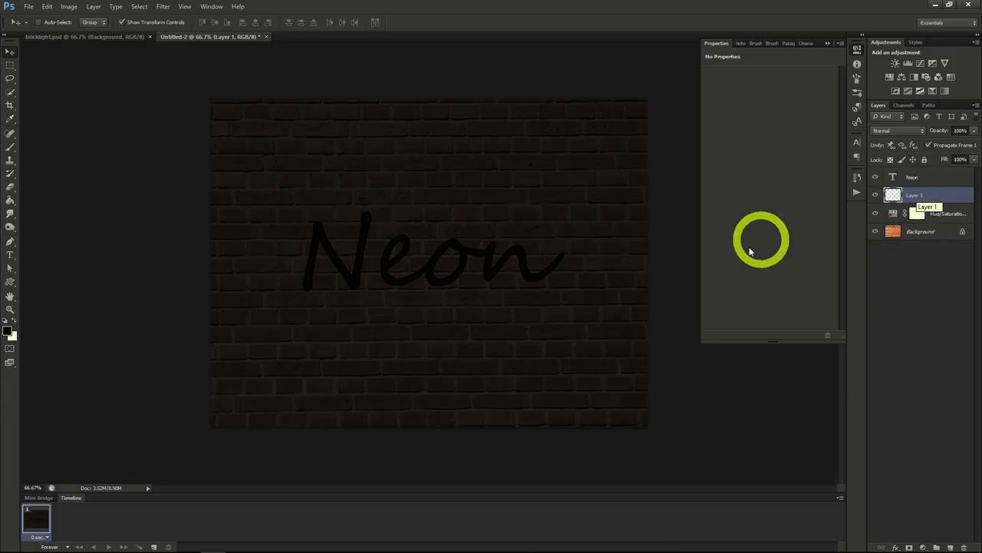
{"action": "left_click", "coordinate": [162, 7]}
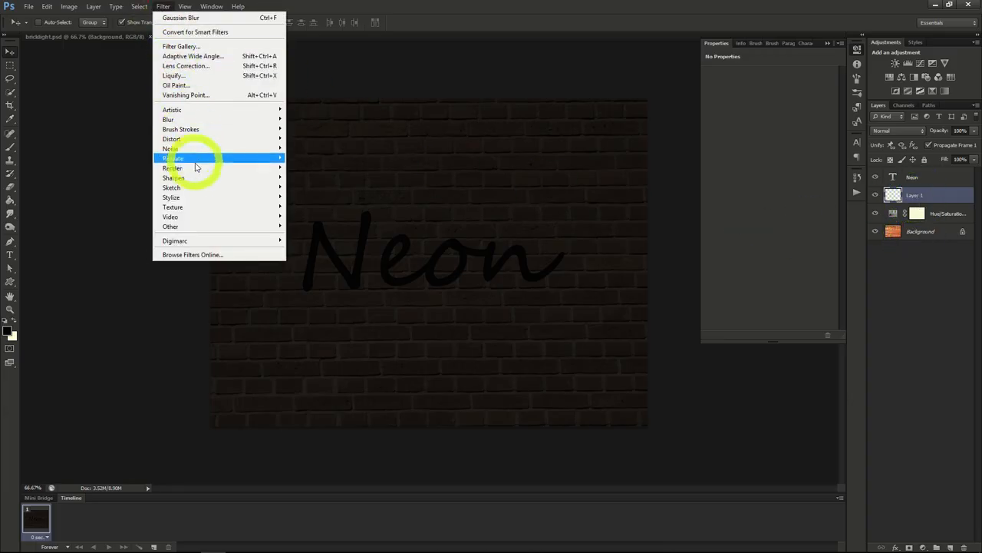
{"action": "mouse_move", "coordinate": [193, 170]}
{"action": "left_click", "coordinate": [305, 168]}
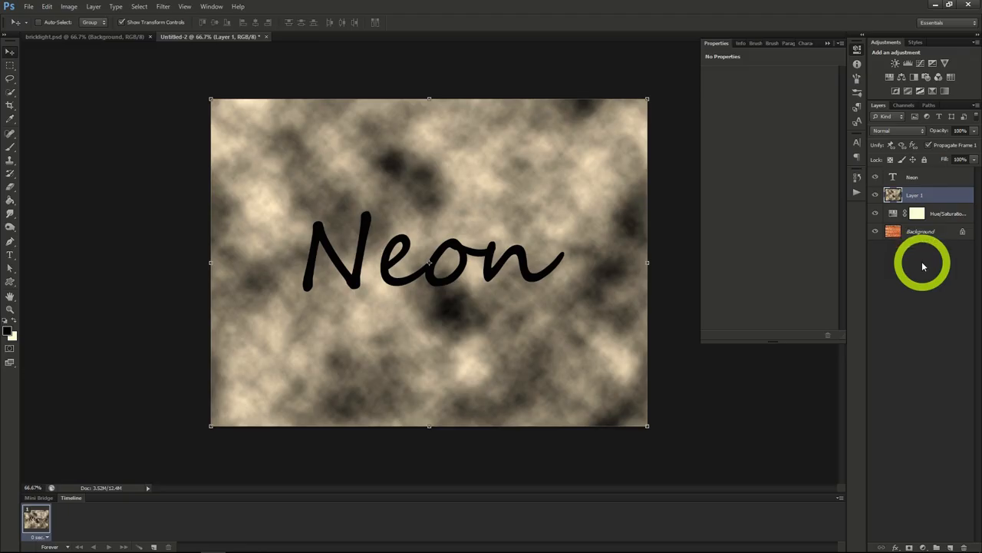
- Hide the clouds layer with a black layer mask and set its blending mode to Divide
{"action": "left_click", "coordinate": [910, 547], "text": "alt"}
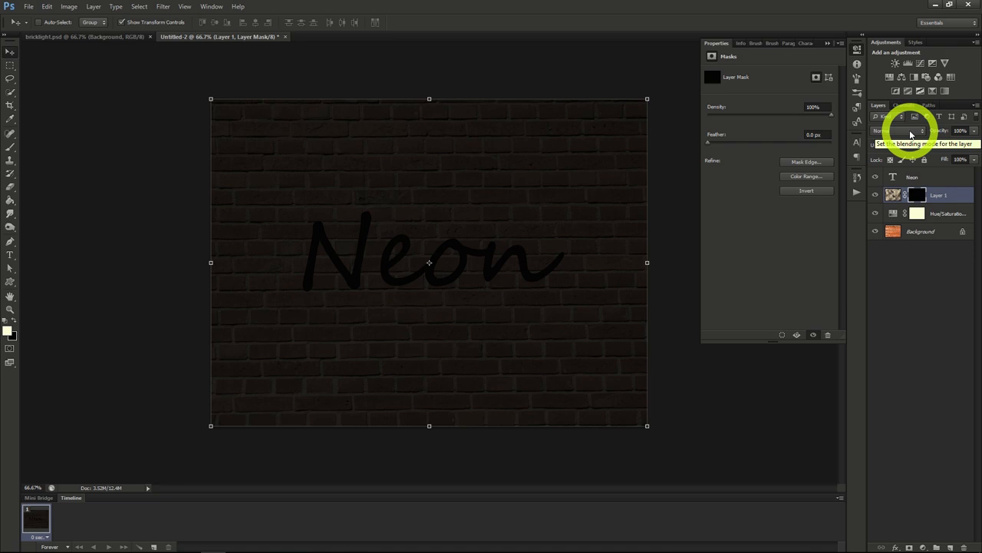
{"action": "left_click", "coordinate": [911, 134]}
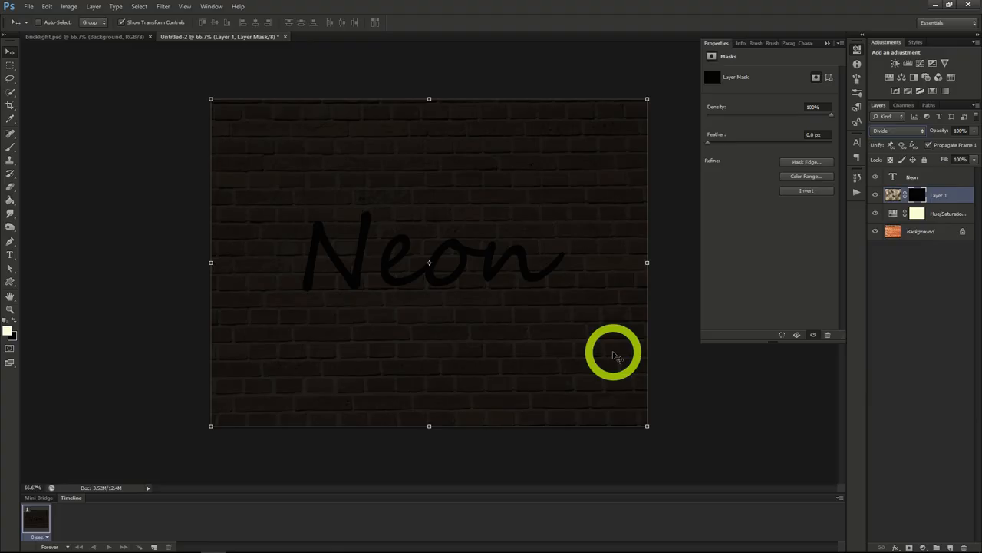
- Paint on the clouds layer's mask around the text with a soft 156 px brush at 50% opacity to reveal lit bricks
{"action": "left_click", "coordinate": [10, 148]}
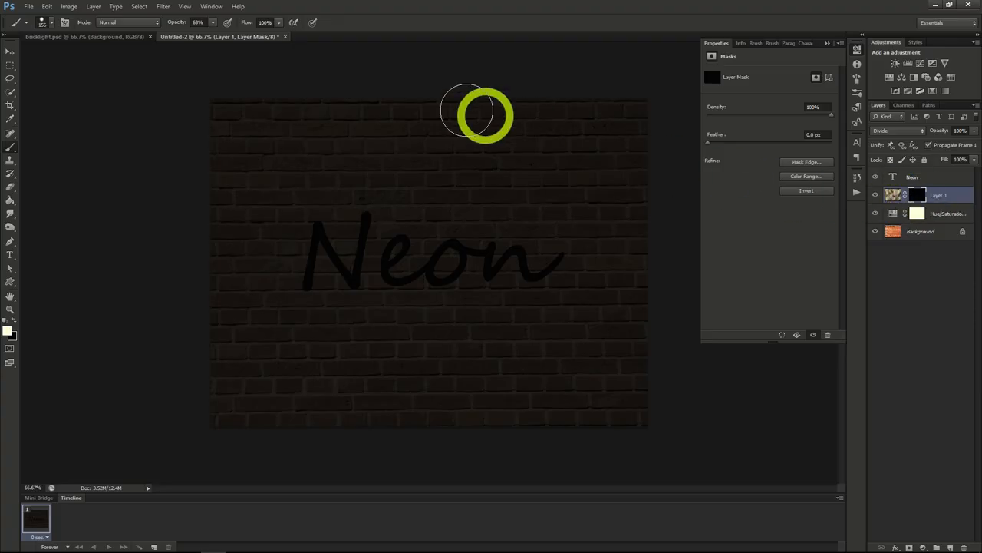
{"action": "left_click_drag", "start_coordinate": [212, 28], "coordinate": [206, 35]}
{"action": "left_click", "coordinate": [46, 23]}
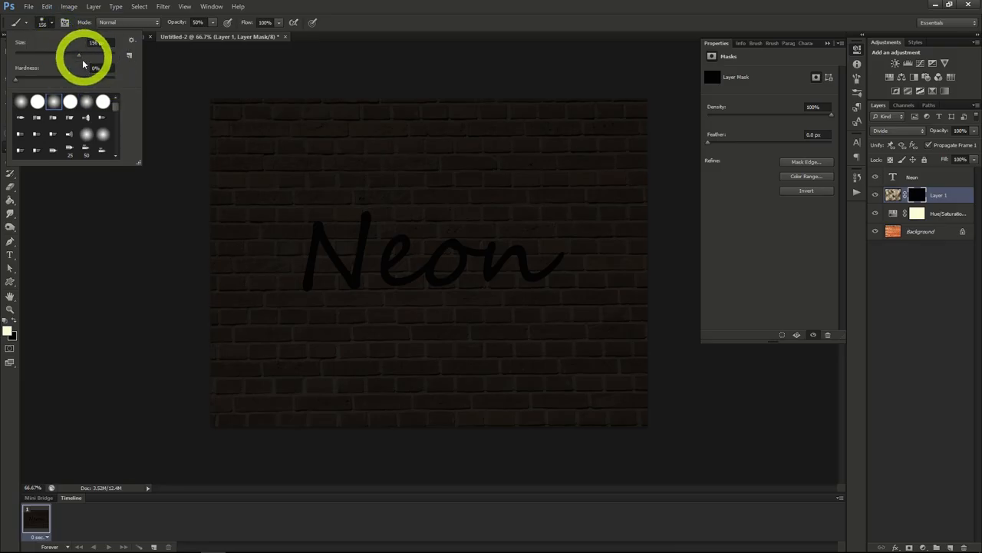
{"action": "left_click", "coordinate": [51, 27]}
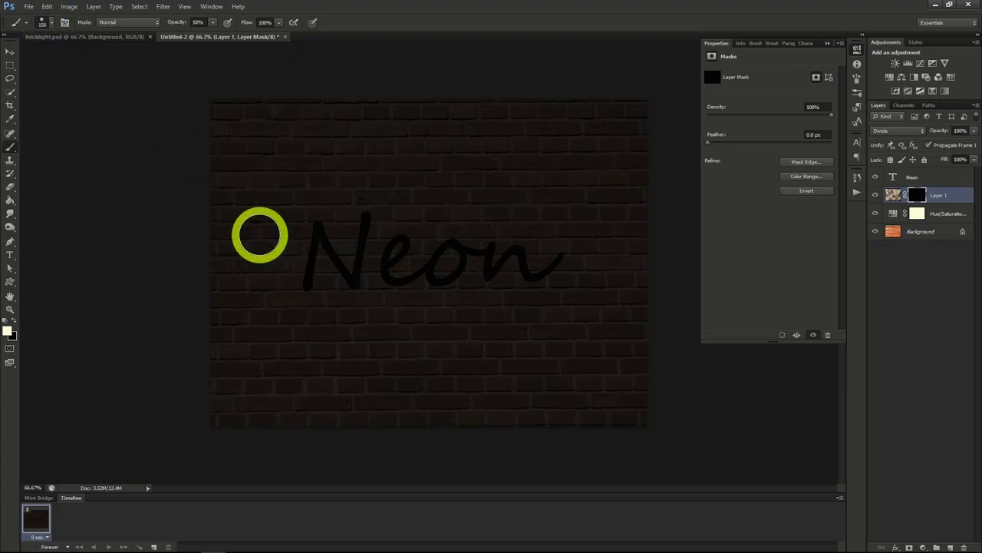
{"action": "mouse_move", "coordinate": [323, 219]}
{"action": "left_mouse_down"}
{"action": "mouse_move", "coordinate": [355, 225]}
{"action": "mouse_move", "coordinate": [312, 302]}
{"action": "mouse_move", "coordinate": [438, 244]}
{"action": "mouse_move", "coordinate": [478, 264]}
{"action": "mouse_move", "coordinate": [397, 274]}
{"action": "mouse_move", "coordinate": [470, 225]}
{"action": "mouse_move", "coordinate": [540, 288]}
{"action": "mouse_move", "coordinate": [542, 231]}
{"action": "mouse_move", "coordinate": [488, 230]}
{"action": "mouse_move", "coordinate": [532, 283]}
{"action": "mouse_move", "coordinate": [524, 287]}
{"action": "mouse_move", "coordinate": [417, 230]}
{"action": "mouse_move", "coordinate": [379, 311]}
{"action": "mouse_move", "coordinate": [482, 238]}
{"action": "left_mouse_up"}
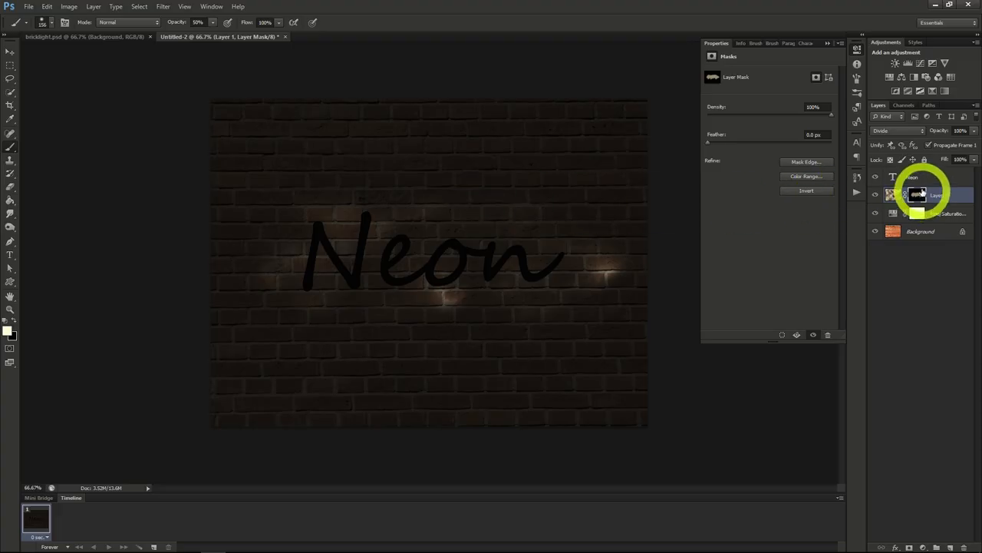
- Recolor the Neon text bright blue and give it a Bevel & Emboss with Depth 185%, Size 3 px and Soften at maximum
{"action": "left_click", "coordinate": [912, 176]}
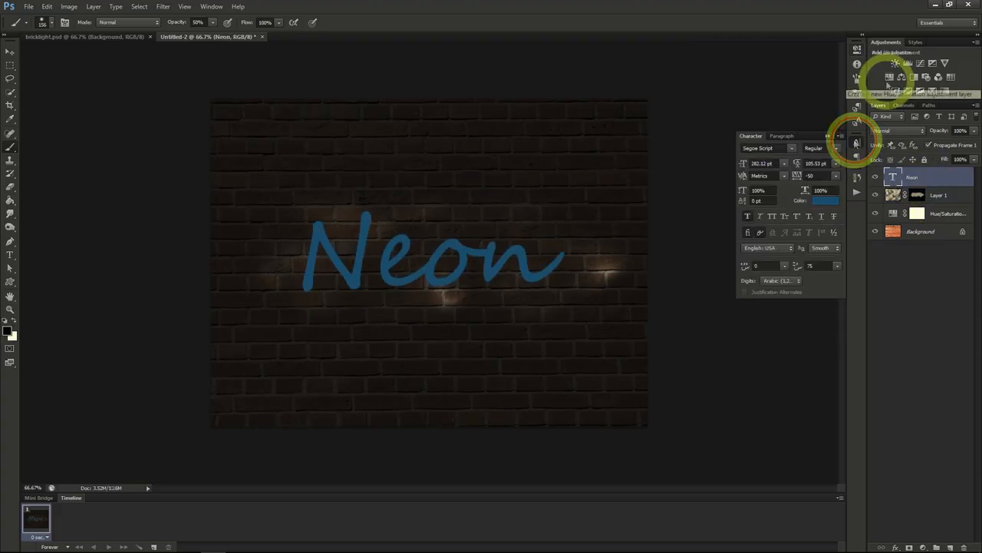
{"action": "right_click", "coordinate": [915, 177]}
{"action": "left_click", "coordinate": [877, 183]}
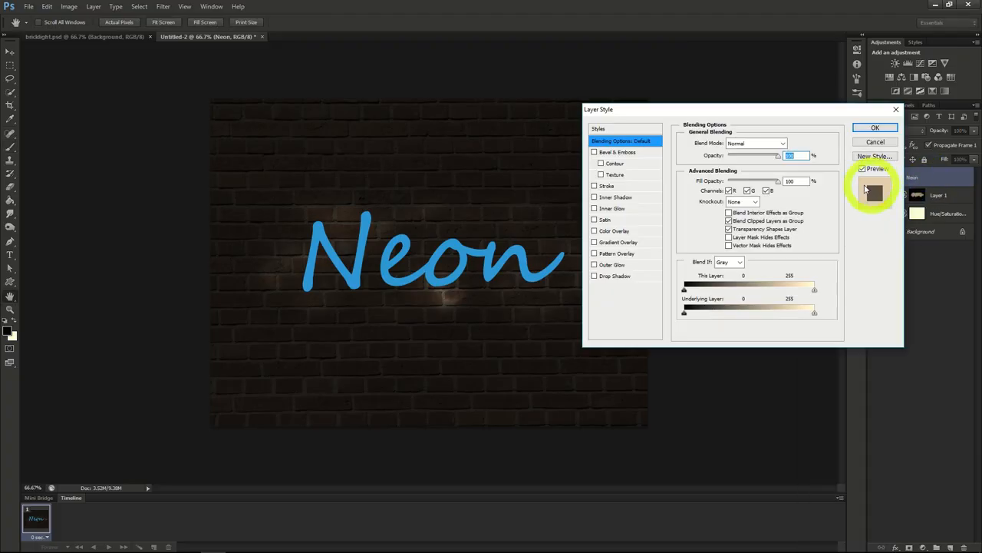
{"action": "left_click", "coordinate": [620, 152]}
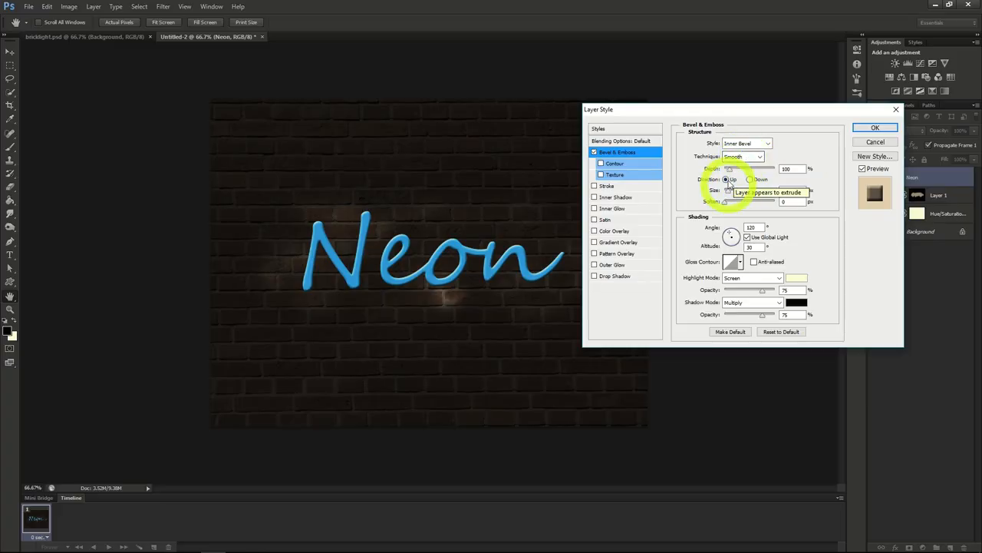
{"action": "left_click", "coordinate": [735, 171]}
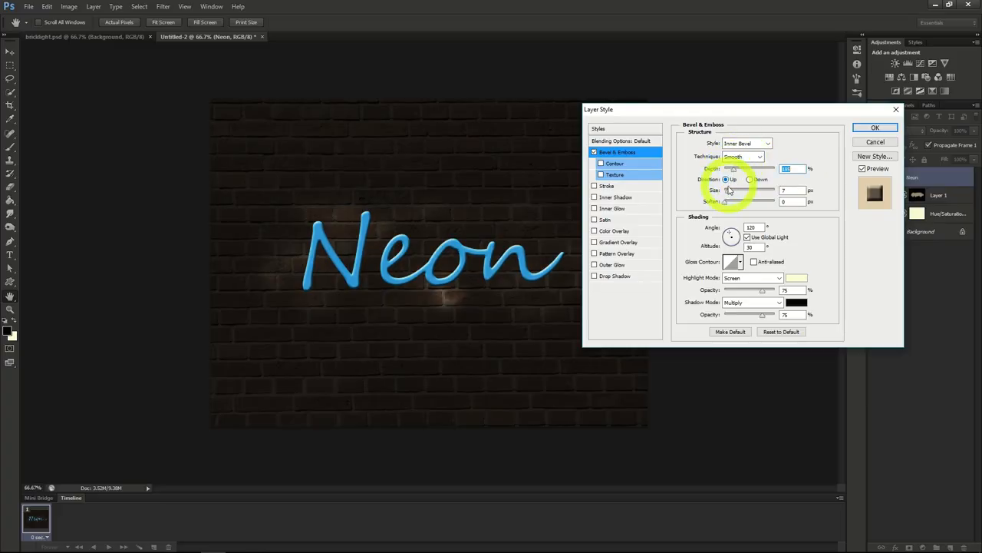
{"action": "left_click", "coordinate": [727, 192]}
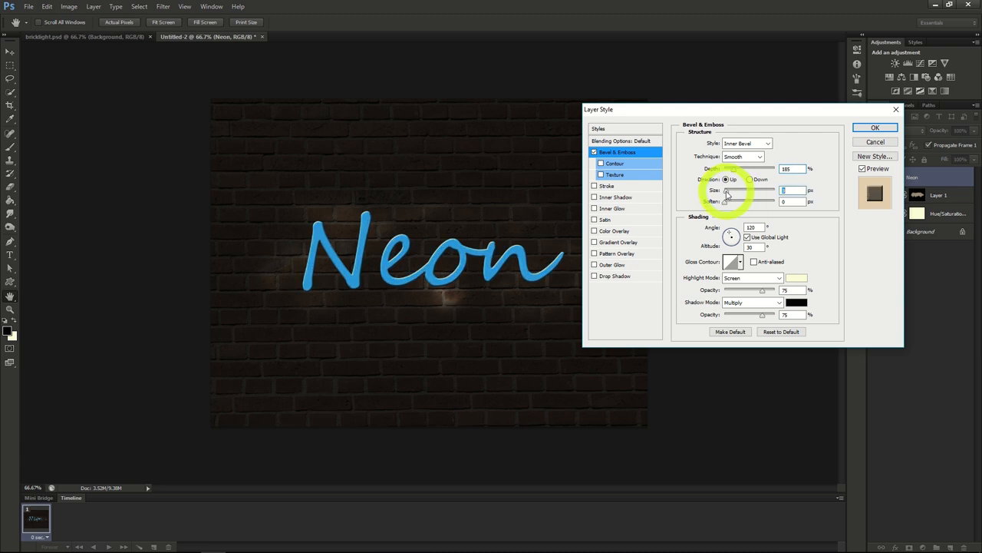
{"action": "left_click_drag", "start_coordinate": [725, 201], "coordinate": [775, 202]}
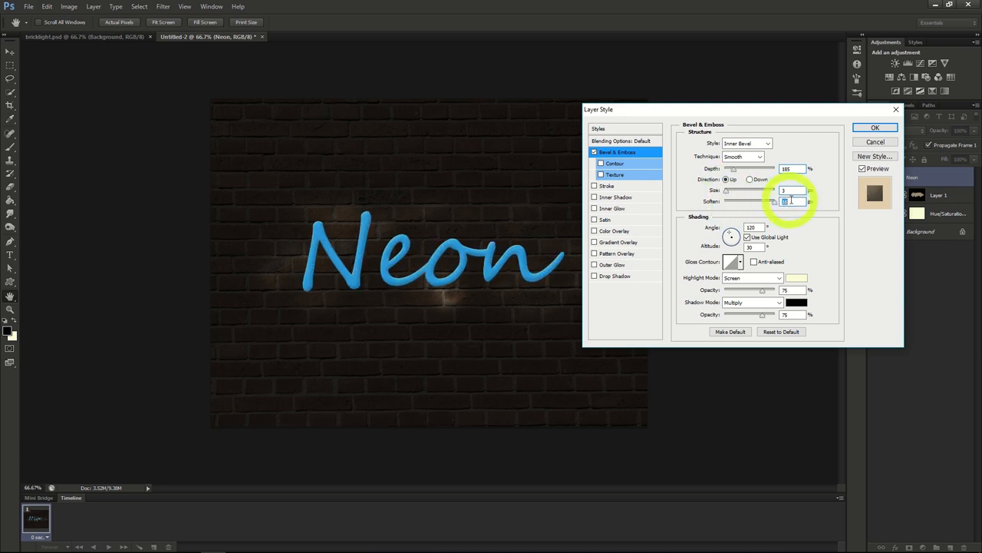
- Add an Inner Shadow to the Neon text with Opacity 40% and Distance 5 px, and adjust its size
{"action": "left_click", "coordinate": [613, 198]}
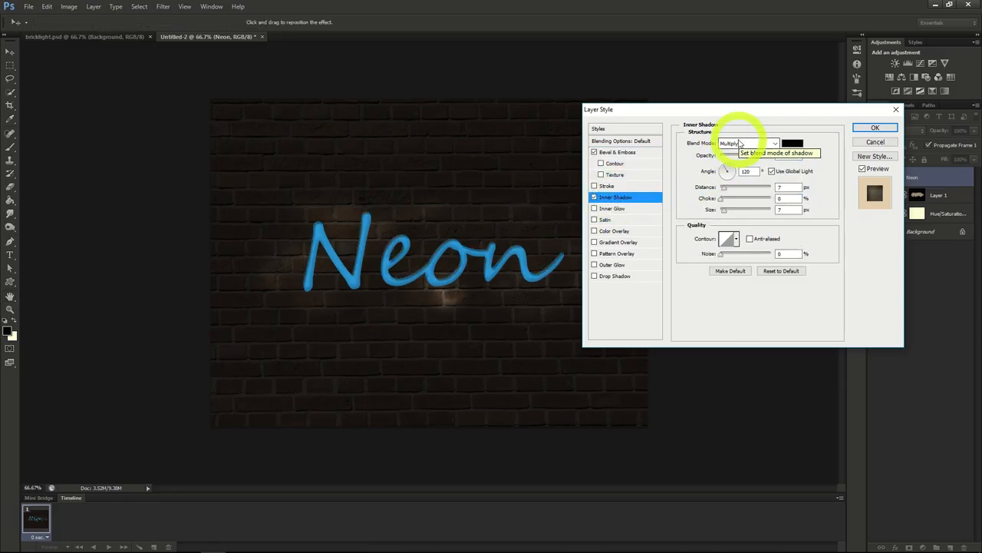
{"action": "left_click", "coordinate": [745, 158]}
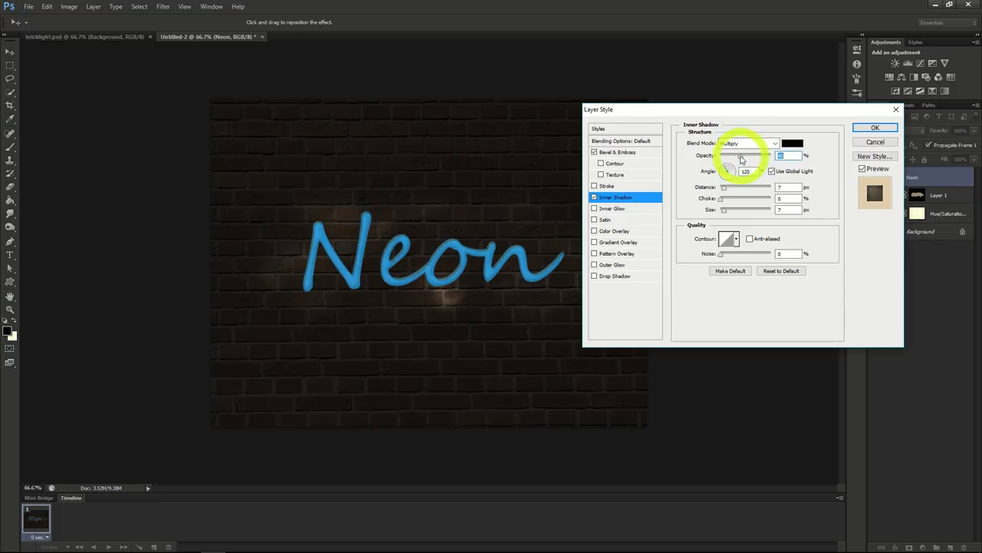
{"action": "left_click", "coordinate": [723, 187]}
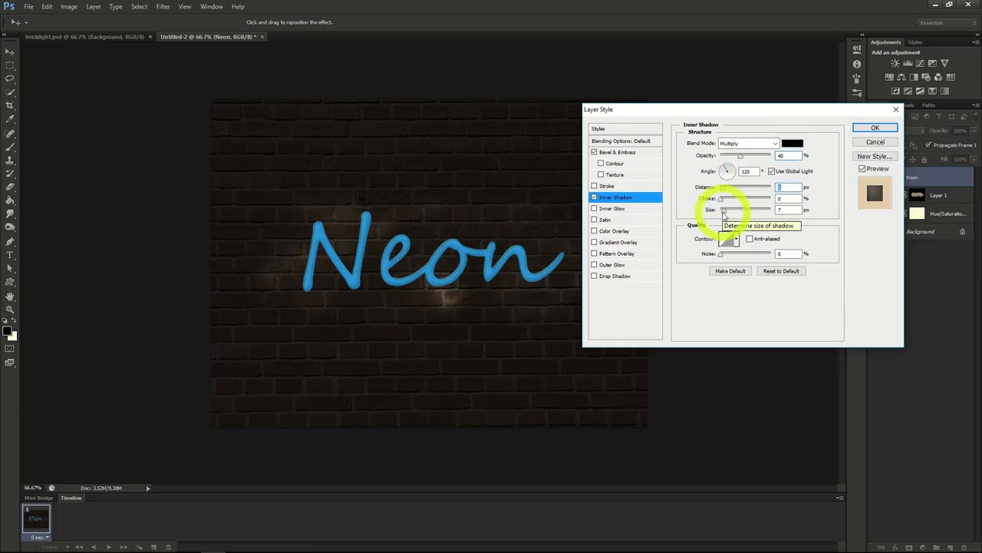
{"action": "left_click", "coordinate": [723, 212]}
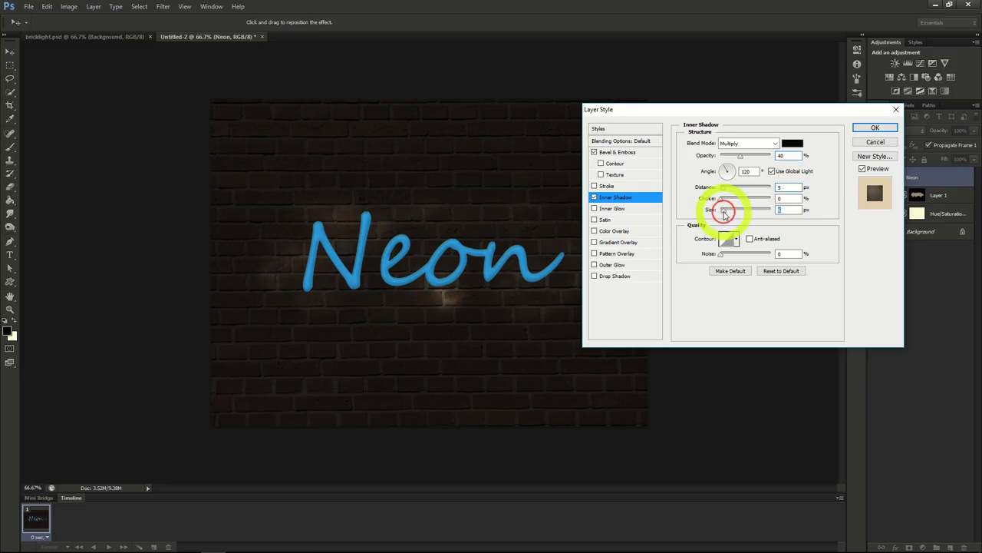
- Add an Inner Glow to the Neon text with Size 8 px and Source set to Center, and apply the layer style
{"action": "left_click", "coordinate": [616, 209]}
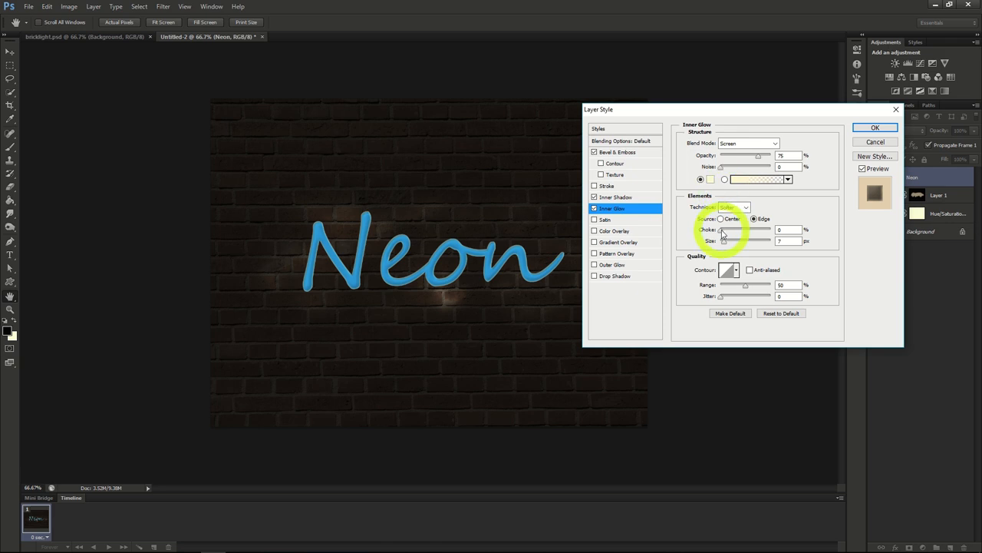
{"action": "left_click", "coordinate": [724, 244]}
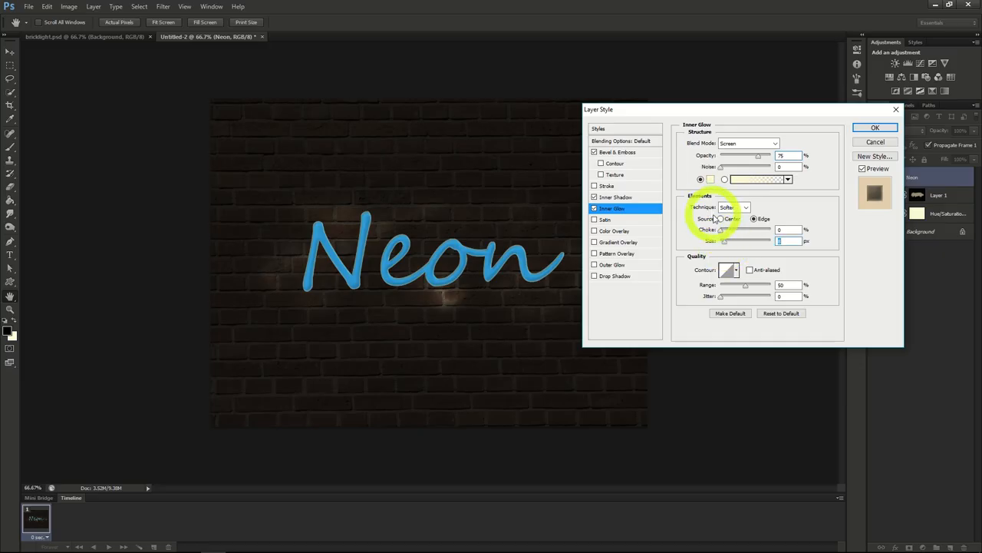
{"action": "left_click", "coordinate": [722, 219]}
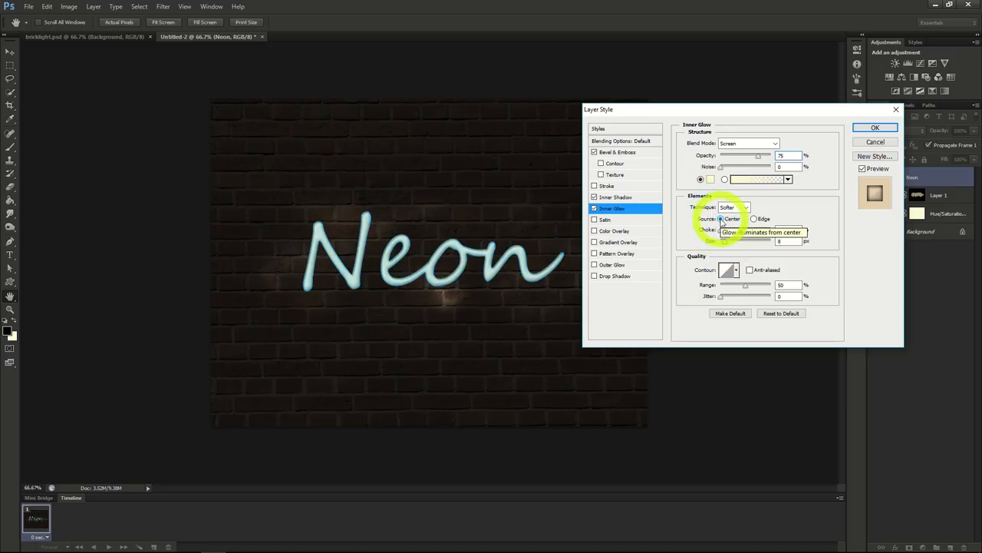
{"action": "left_click", "coordinate": [876, 128]}
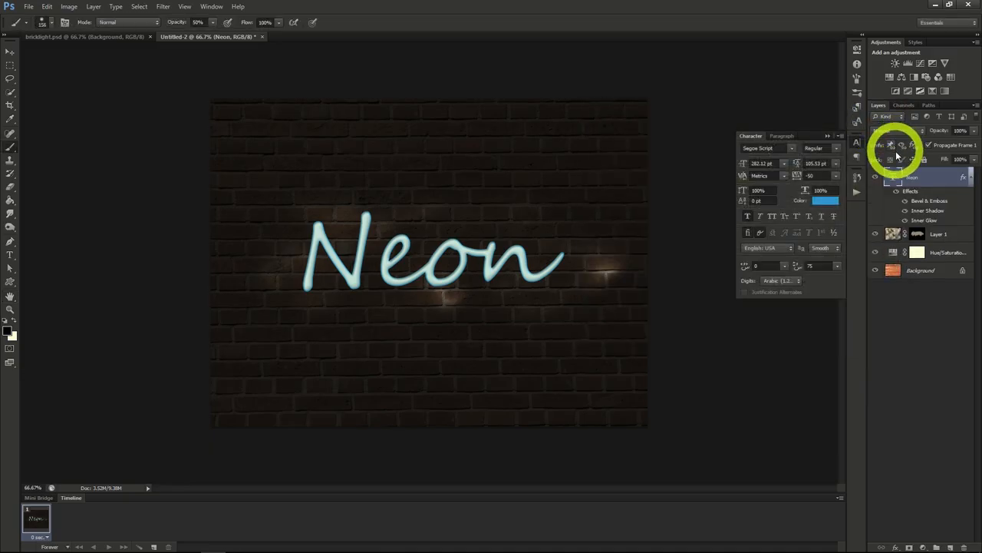
- Duplicate the Neon text layer and place the copy beneath the original
{"action": "right_click", "coordinate": [915, 182]}
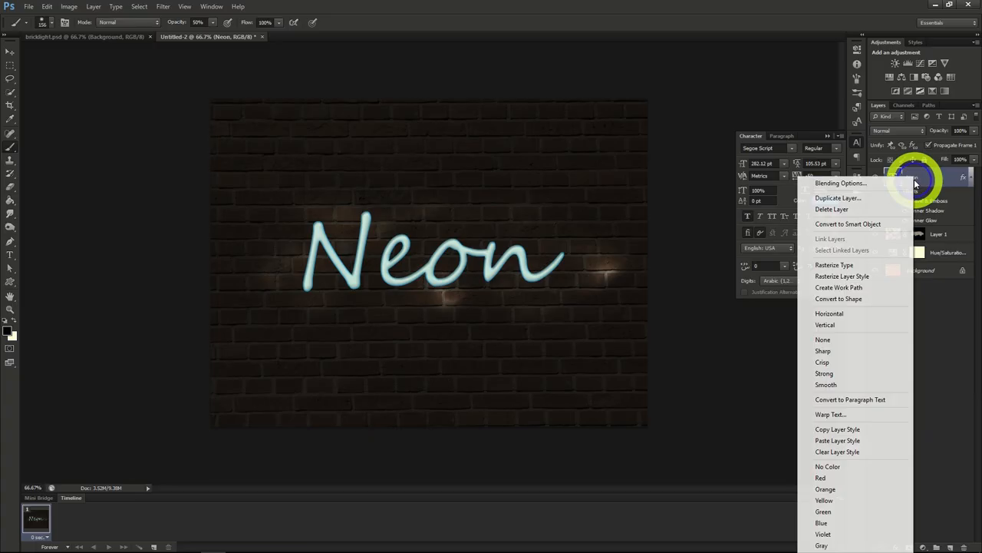
{"action": "left_click", "coordinate": [864, 196]}
{"action": "left_click", "coordinate": [580, 168]}
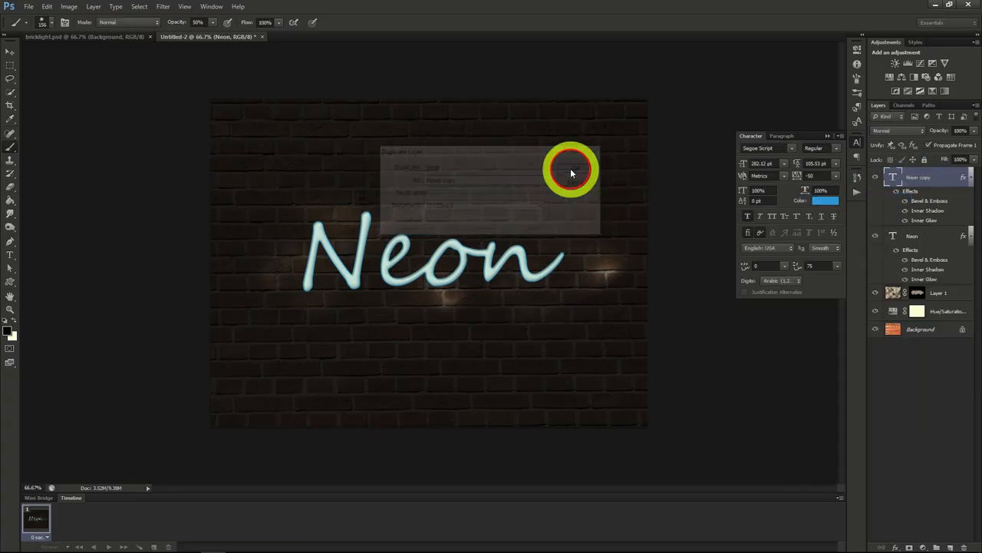
{"action": "left_click_drag", "start_coordinate": [921, 181], "coordinate": [926, 278]}
- Convert the Neon copy layer to a Smart Object
{"action": "right_click", "coordinate": [915, 236]}
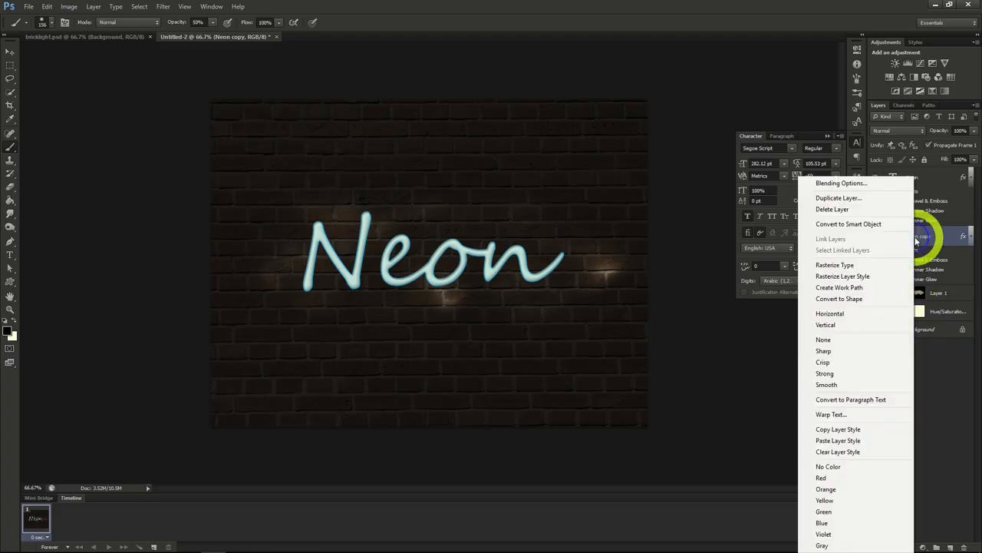
{"action": "left_click", "coordinate": [867, 222]}
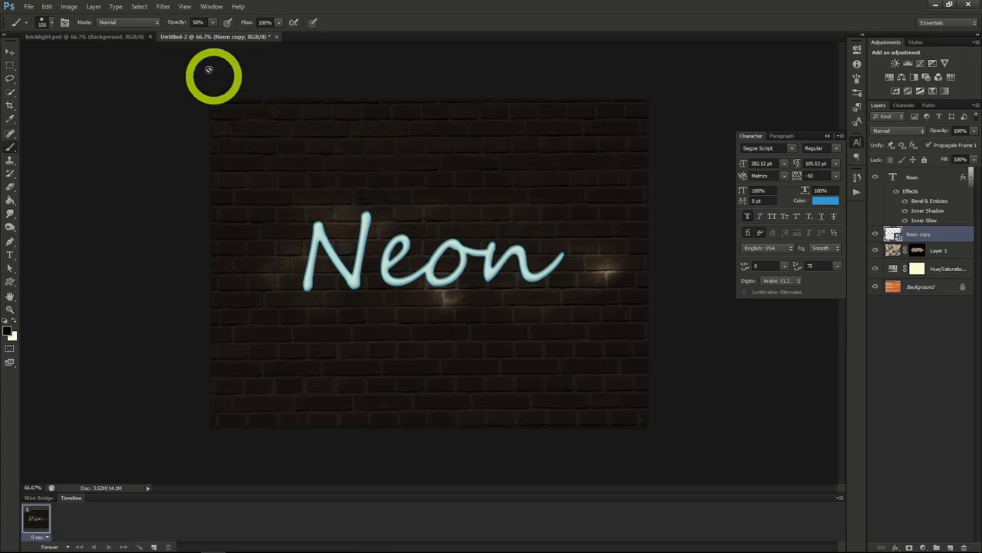
- Apply a Gaussian Blur with a radius of about 11 pixels to the Neon copy Smart Object
{"action": "left_click", "coordinate": [163, 6]}
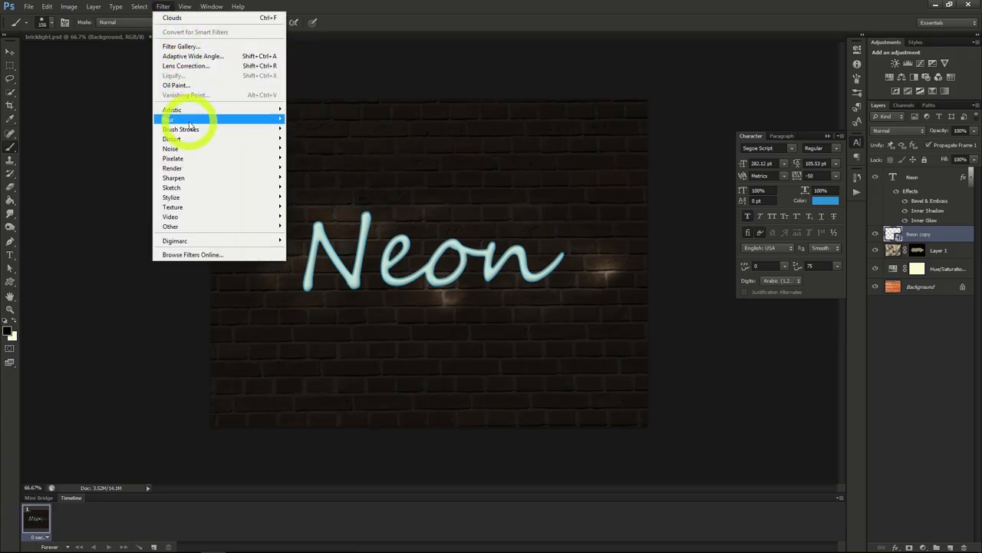
{"action": "mouse_move", "coordinate": [188, 121]}
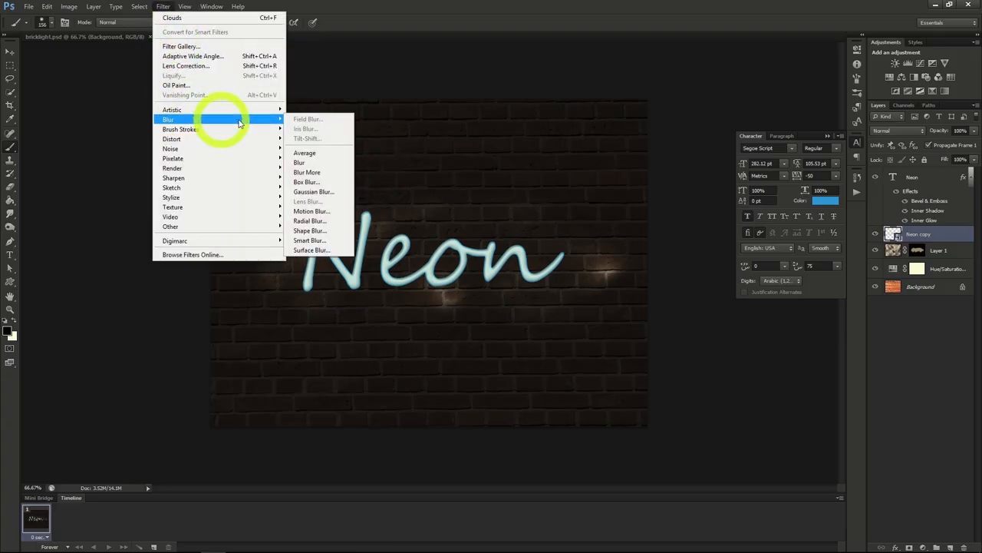
{"action": "left_click", "coordinate": [312, 192]}
{"action": "double_click", "coordinate": [672, 318]}
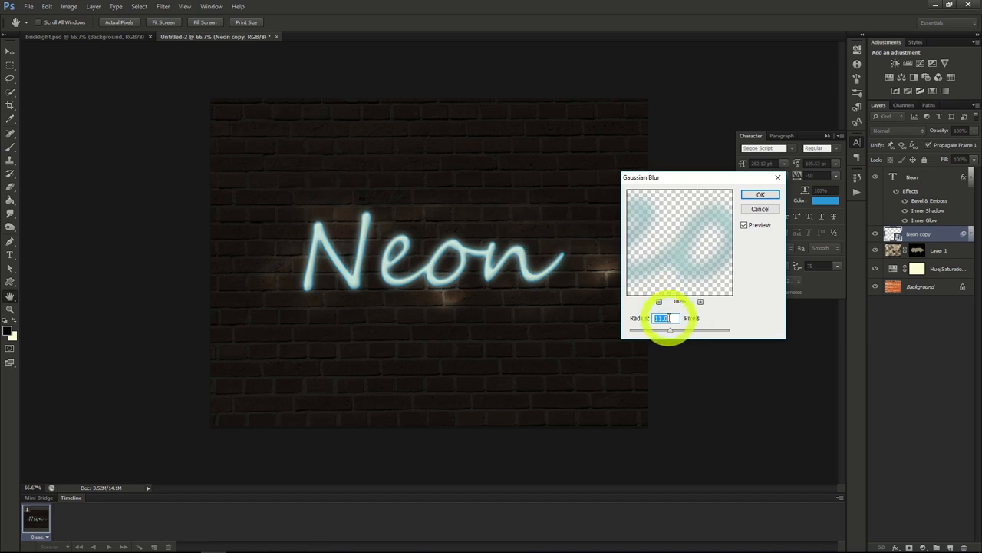
{"action": "left_click", "coordinate": [754, 195]}
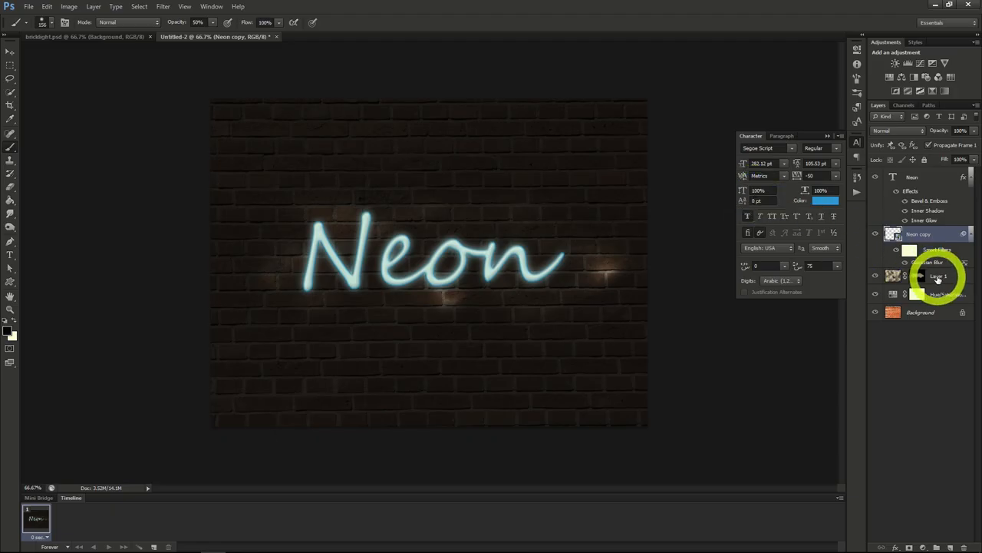
- Add a new layer directly above Layer 1 and set the soft round brush size to 13 px
{"action": "left_click", "coordinate": [937, 275]}
{"action": "left_click", "coordinate": [951, 548]}
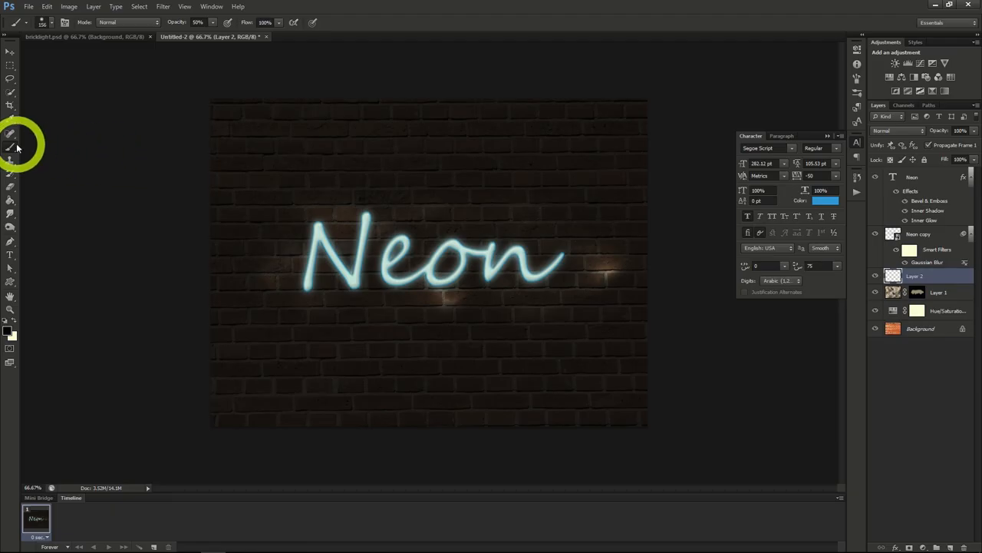
{"action": "left_click", "coordinate": [51, 29]}
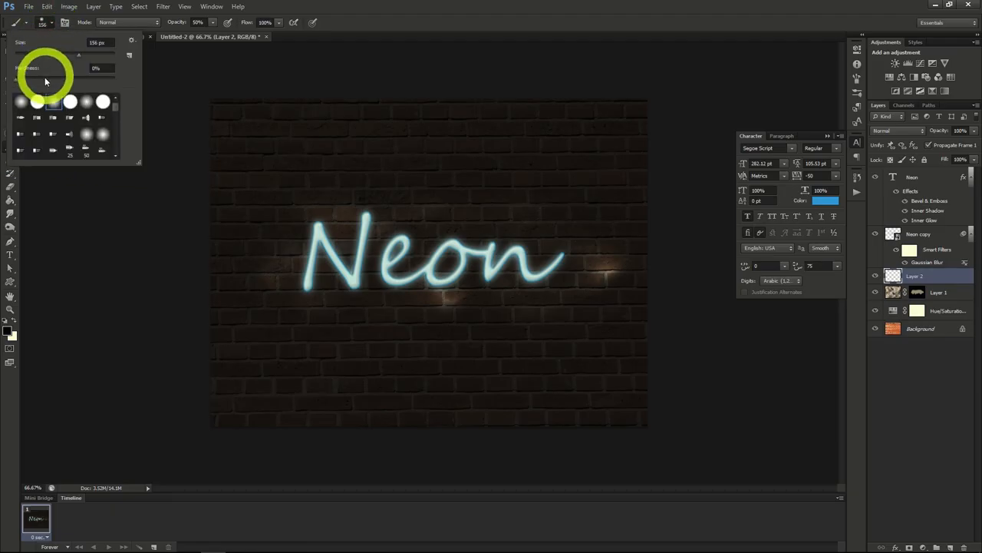
{"action": "double_click", "coordinate": [45, 80]}
{"action": "left_click", "coordinate": [53, 27]}
{"action": "left_click_drag", "start_coordinate": [76, 55], "coordinate": [33, 56]}
{"action": "left_click", "coordinate": [147, 254]}
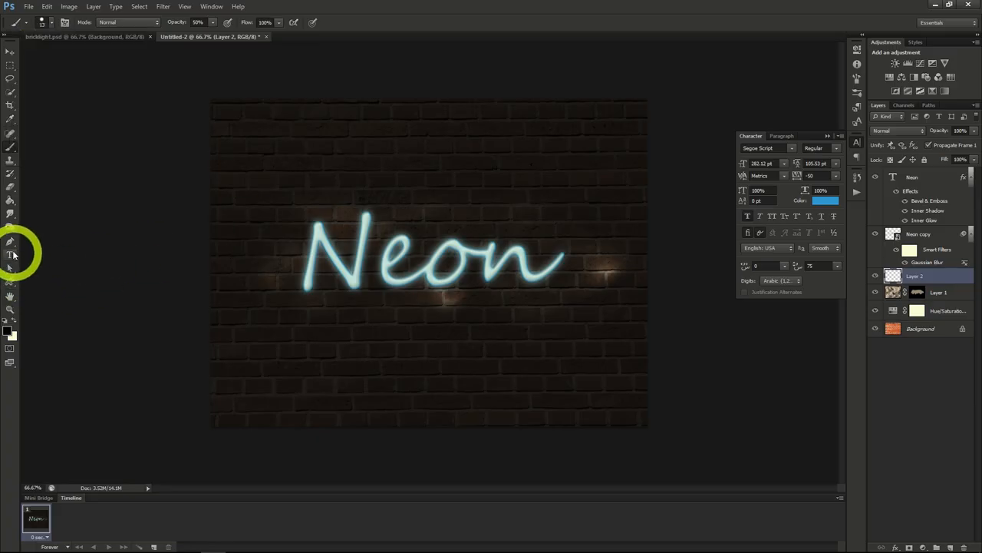
- Draw a wavy open path with the Pen tool through the Neon letters, spanning the width of the word
{"action": "left_click", "coordinate": [10, 241]}
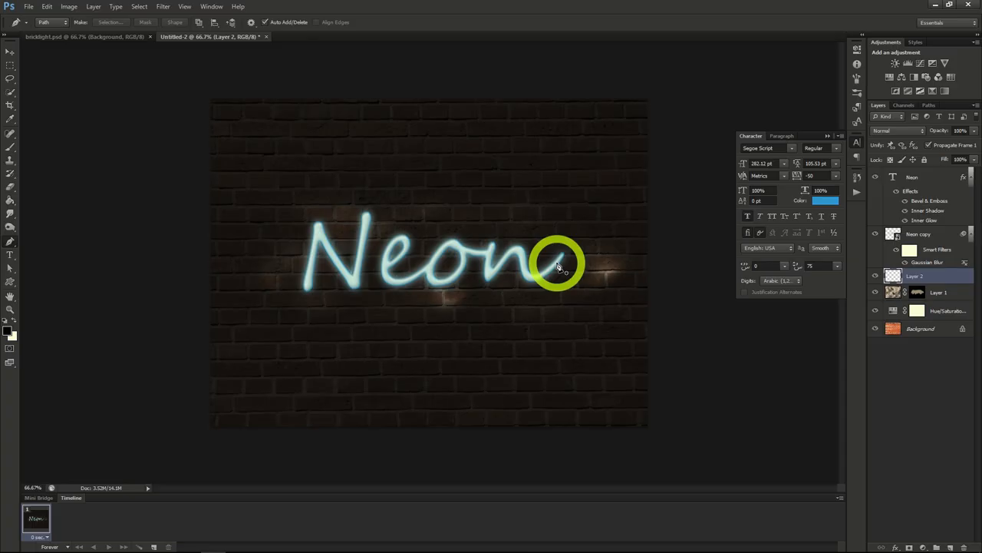
{"action": "left_click_drag", "start_coordinate": [557, 263], "coordinate": [496, 263]}
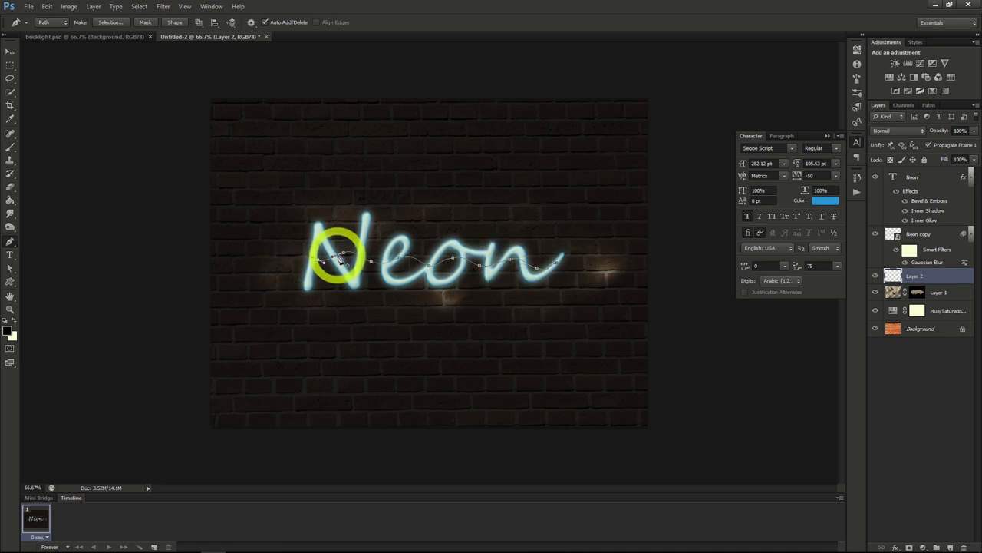
- Stroke the wavy path with the Brush using Simulate Pressure, and delete the path
{"action": "right_click", "coordinate": [340, 258]}
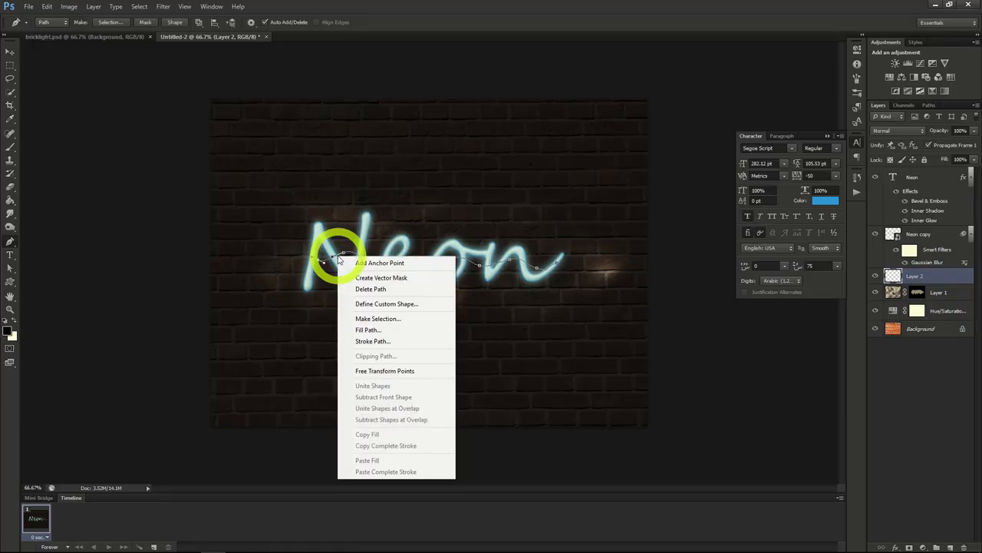
{"action": "left_click", "coordinate": [374, 342]}
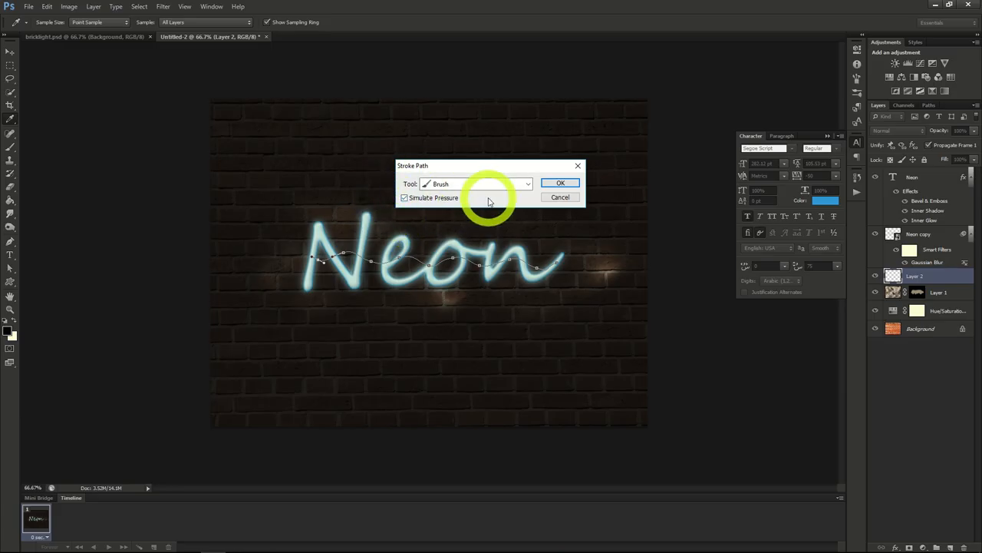
{"action": "left_click", "coordinate": [560, 182]}
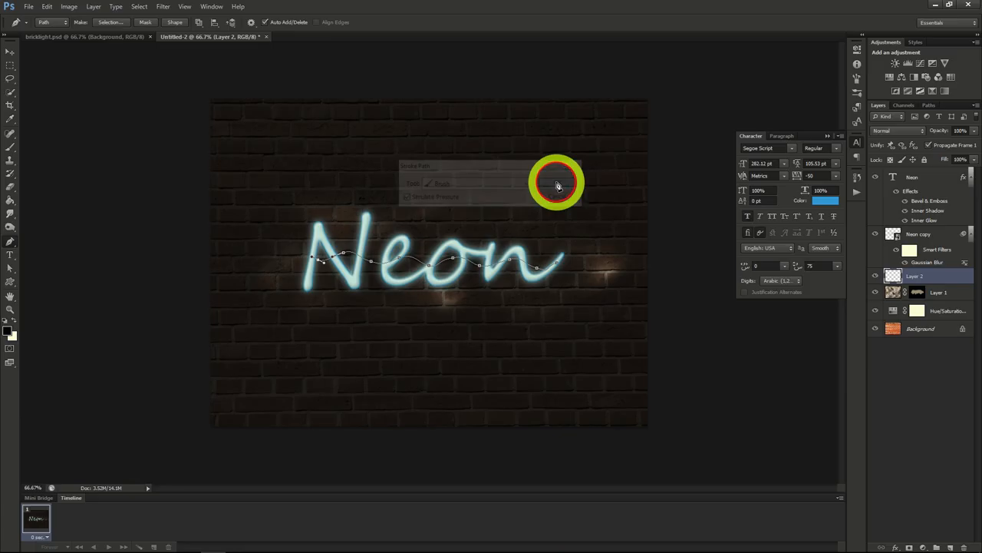
{"action": "right_click", "coordinate": [453, 261]}
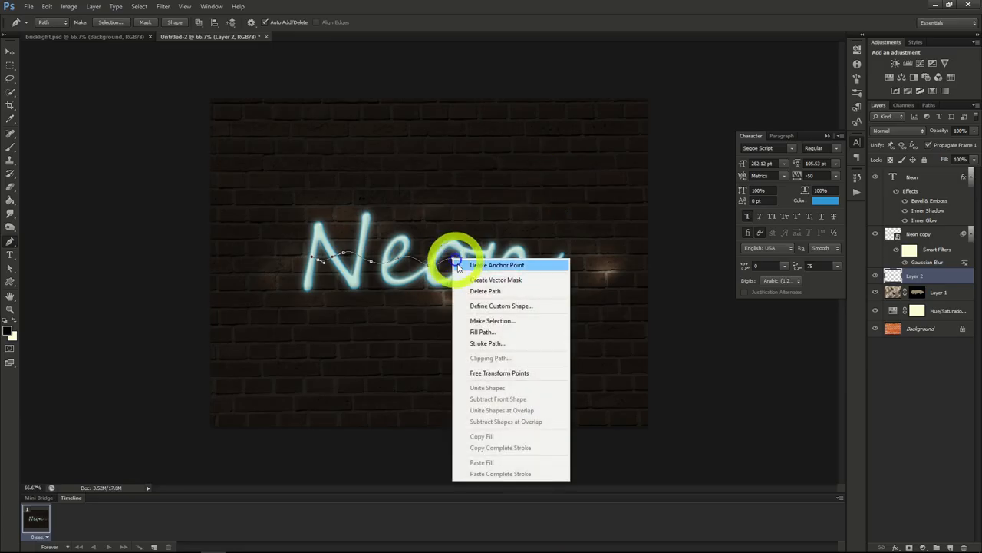
{"action": "left_click", "coordinate": [486, 291]}
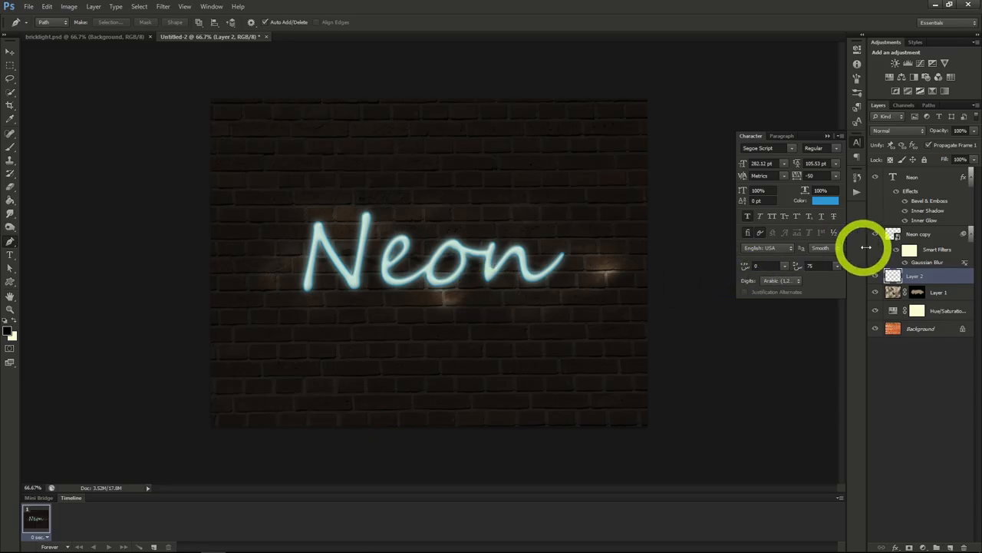
- Add Bevel & Emboss to Layer 2 with Depth 245%, Size 0 px and a slightly raised Soften value
{"action": "right_click", "coordinate": [913, 280]}
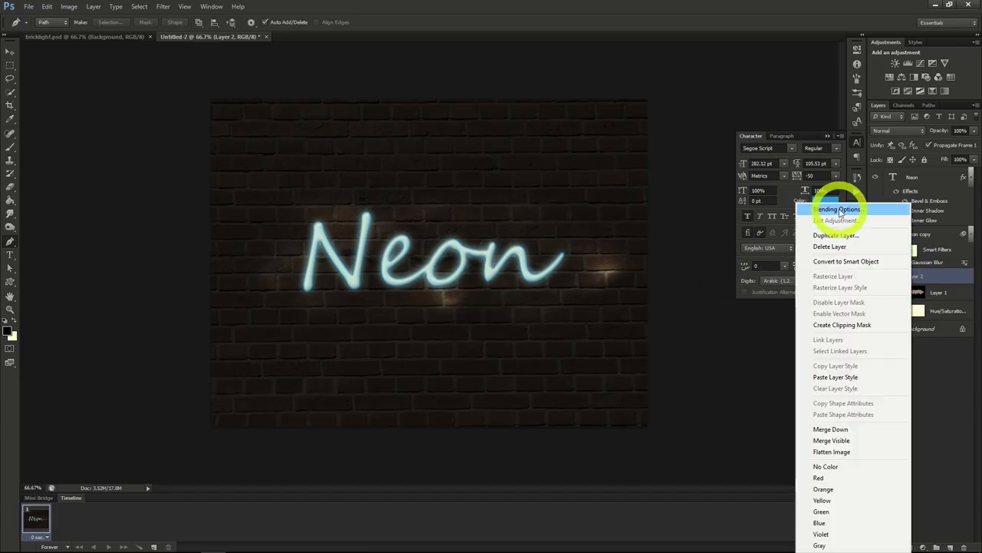
{"action": "left_click", "coordinate": [839, 208]}
{"action": "left_click", "coordinate": [629, 152]}
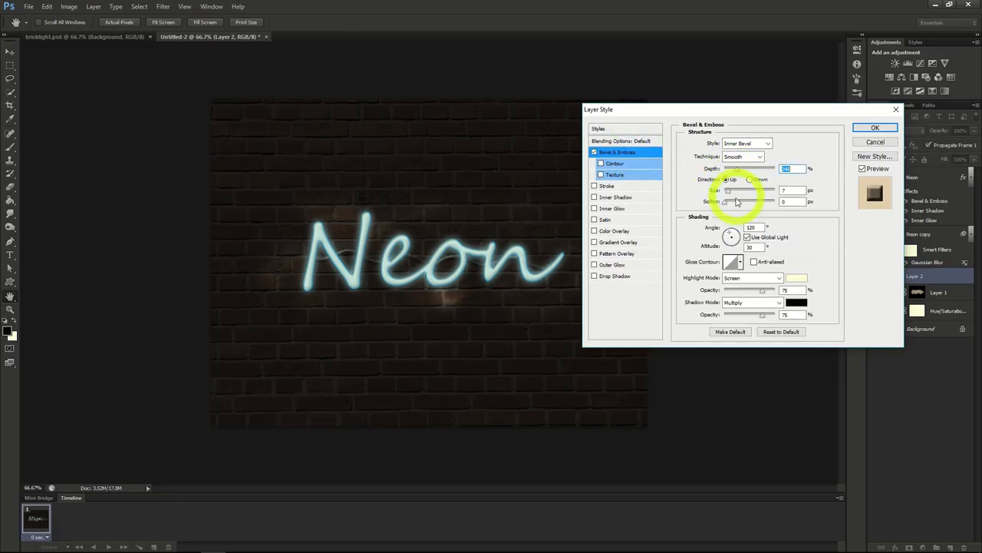
{"action": "left_click_drag", "start_coordinate": [728, 192], "coordinate": [727, 208]}
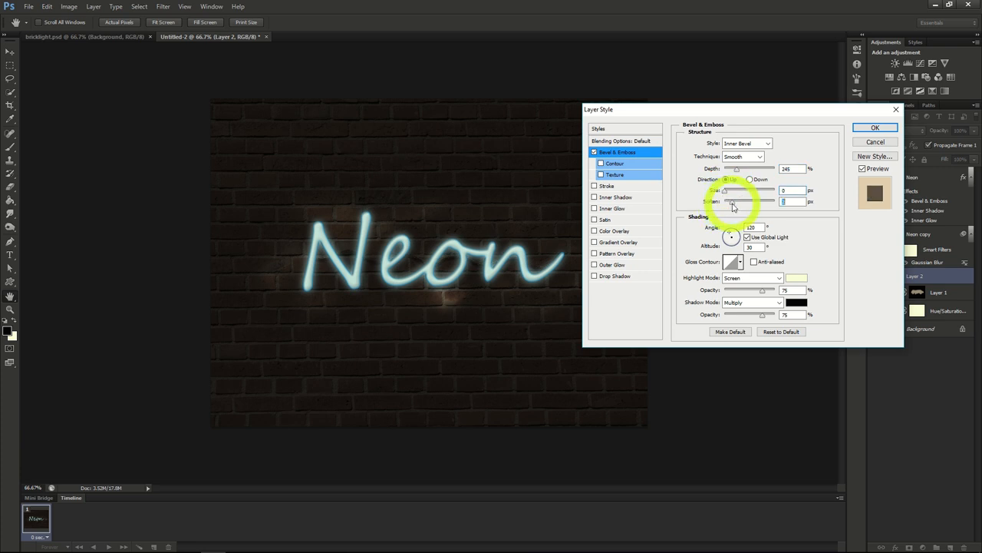
{"action": "left_click", "coordinate": [874, 127]}
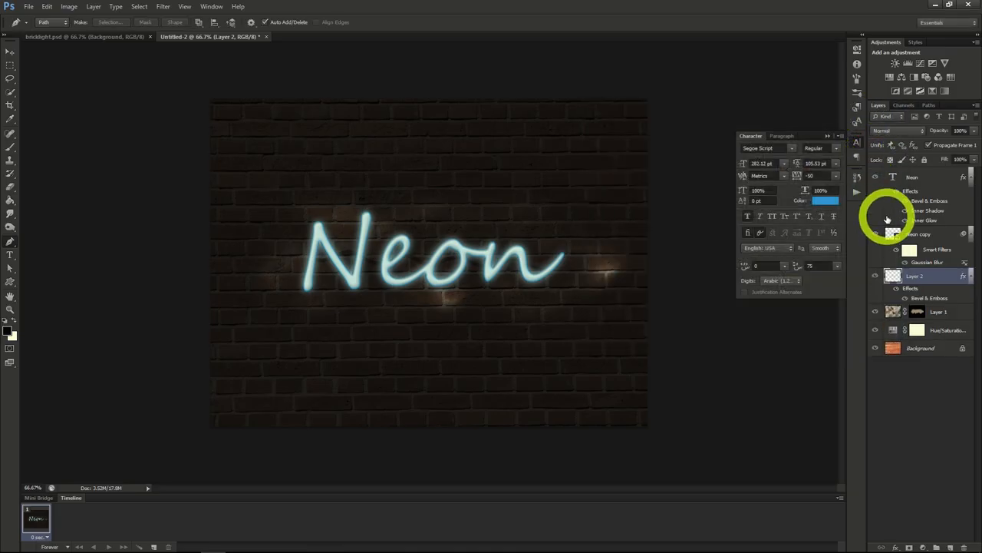
- Add a new layer above Layer 2 and set the soft round brush to 156 px with 63% opacity
{"action": "left_click", "coordinate": [950, 546]}
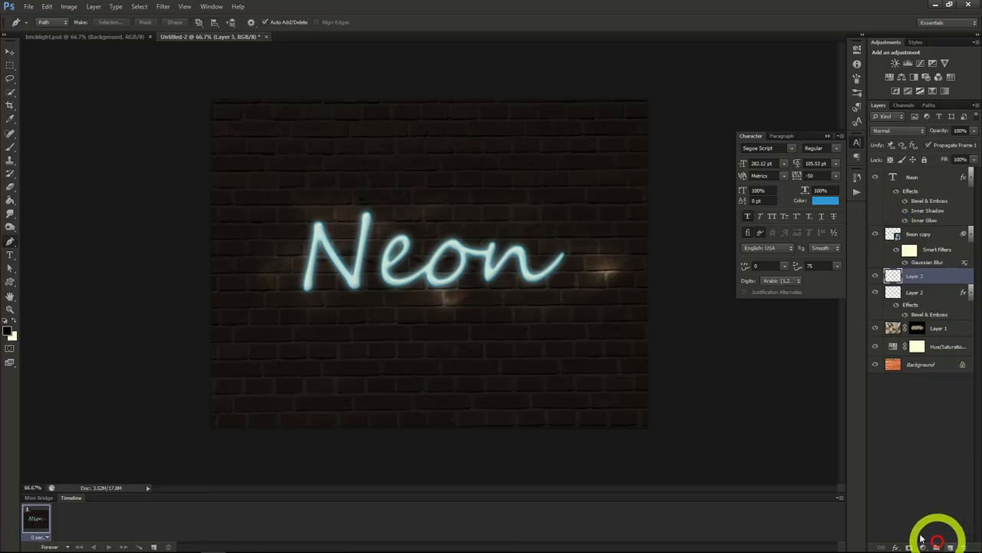
{"action": "left_click", "coordinate": [10, 146]}
{"action": "left_click", "coordinate": [52, 24]}
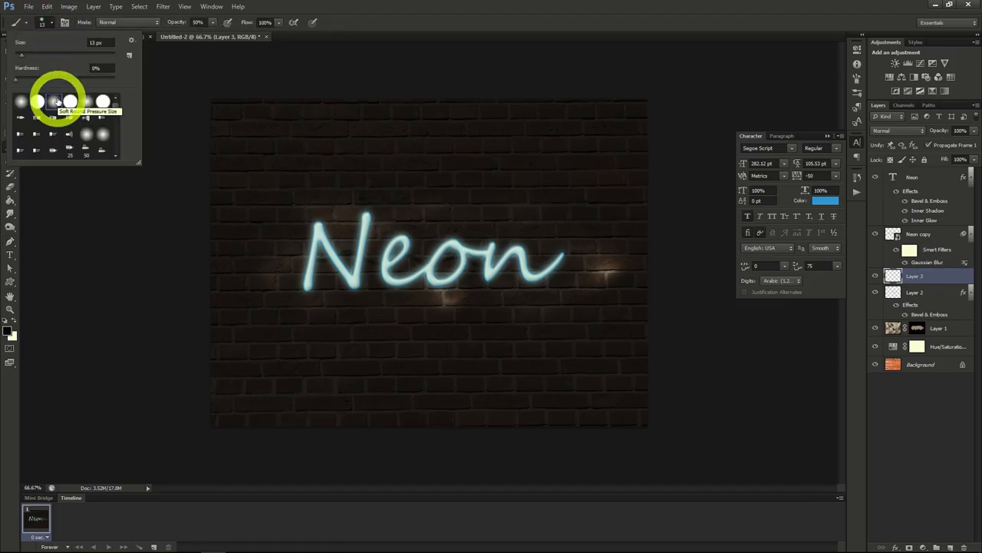
{"action": "left_click_drag", "start_coordinate": [22, 60], "coordinate": [79, 60]}
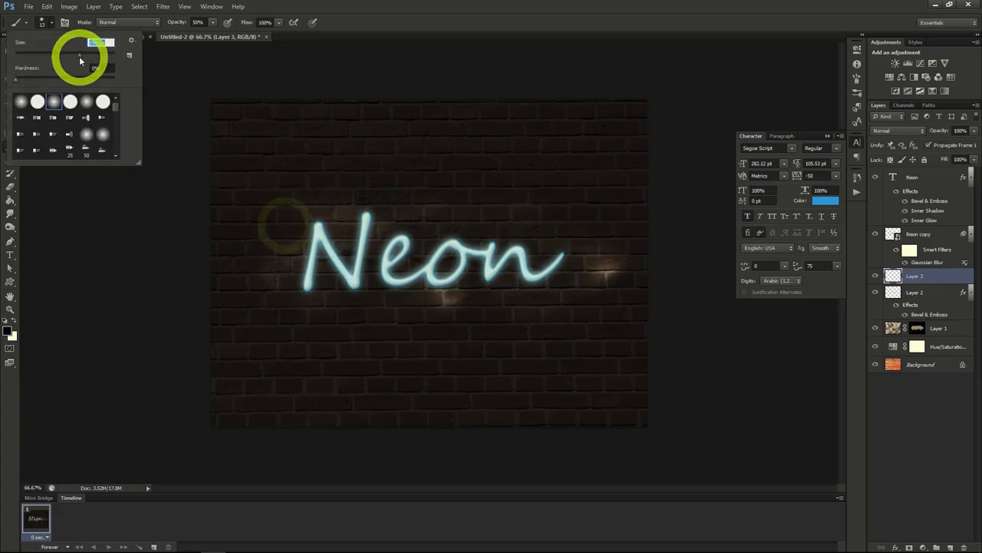
{"action": "left_click", "coordinate": [53, 24]}
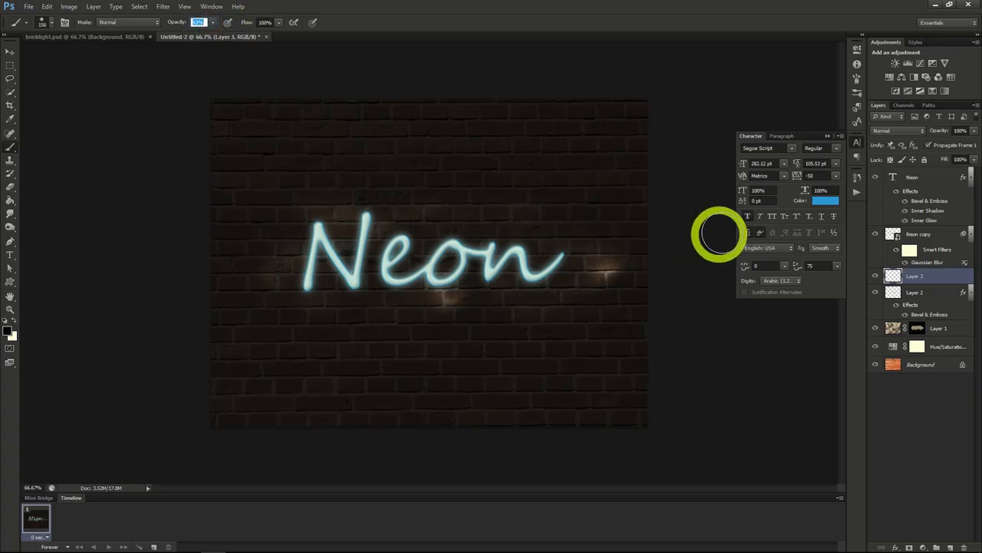
- Paint a large teal area around the Neon text on Layer 3 and set the layer's blend mode to Soft Light
{"action": "left_click", "coordinate": [10, 330]}
{"action": "left_click", "coordinate": [494, 245]}
{"action": "key", "text": "Return"}
{"action": "mouse_move", "coordinate": [279, 254]}
{"action": "left_mouse_down"}
{"action": "mouse_move", "coordinate": [329, 222]}
{"action": "mouse_move", "coordinate": [363, 268]}
{"action": "mouse_move", "coordinate": [343, 248]}
{"action": "mouse_move", "coordinate": [410, 230]}
{"action": "mouse_move", "coordinate": [584, 238]}
{"action": "left_mouse_up"}
{"action": "left_click", "coordinate": [897, 132]}
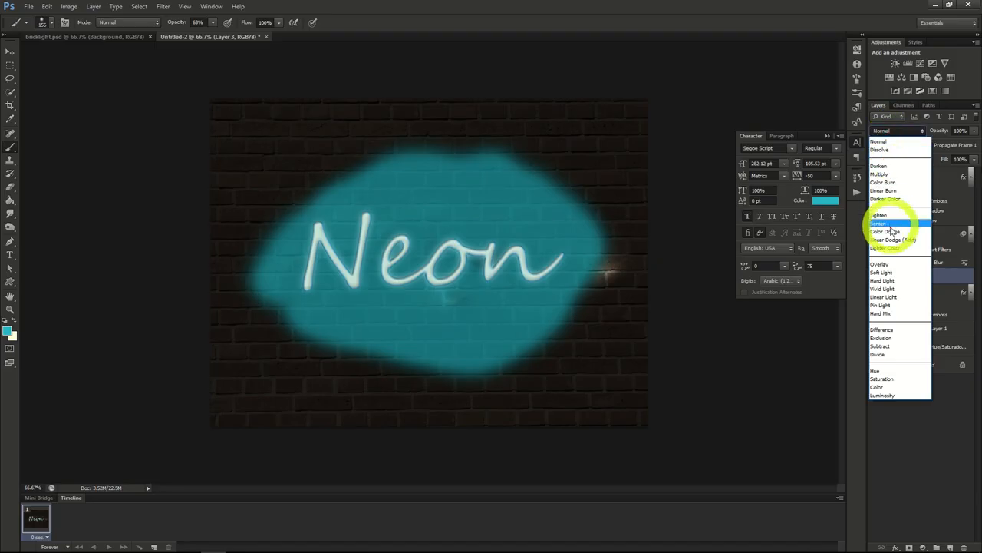
{"action": "left_click", "coordinate": [891, 274]}
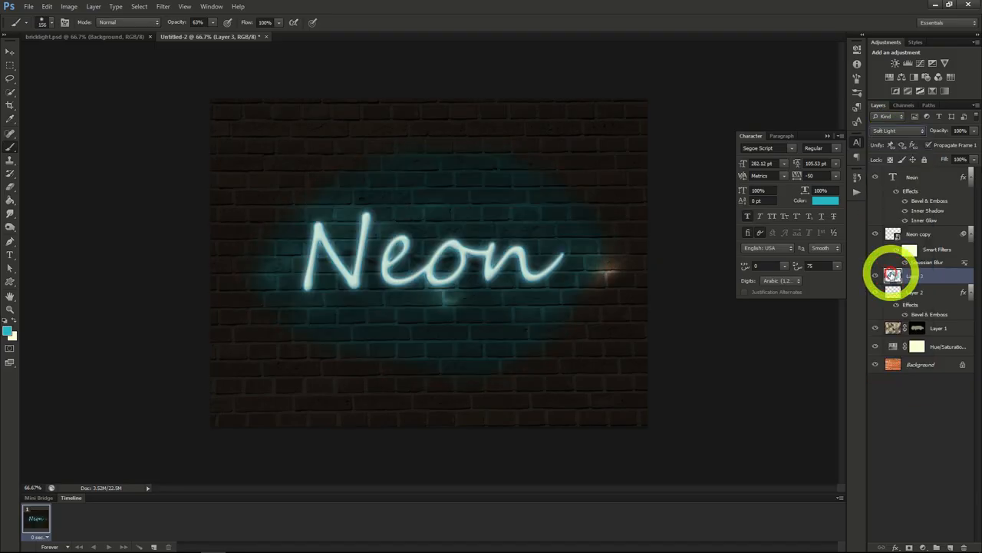